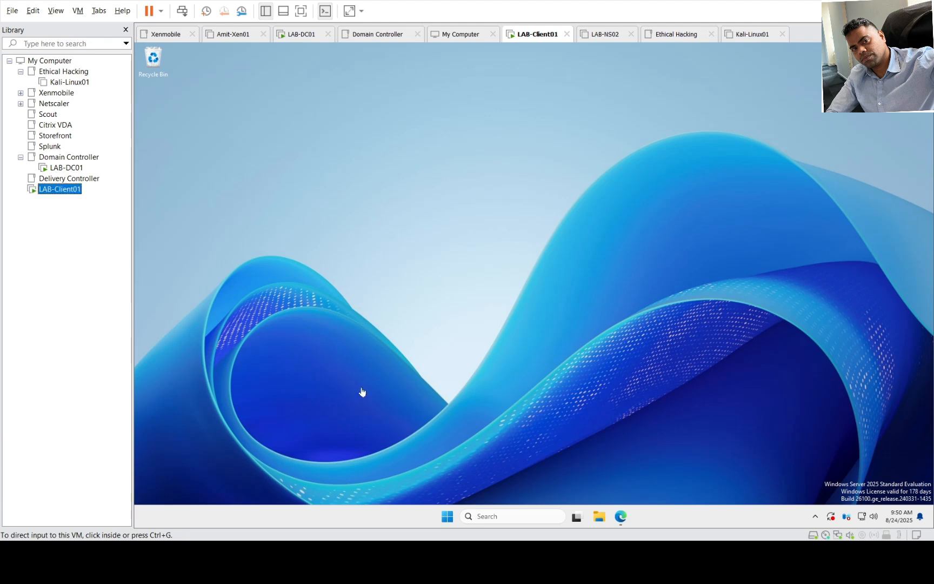
# - View the LAB-DC01 and LAB-Client01 virtual machines alternately, finishing on the LAB-Client01 desktop
pyautogui.click(60, 168)
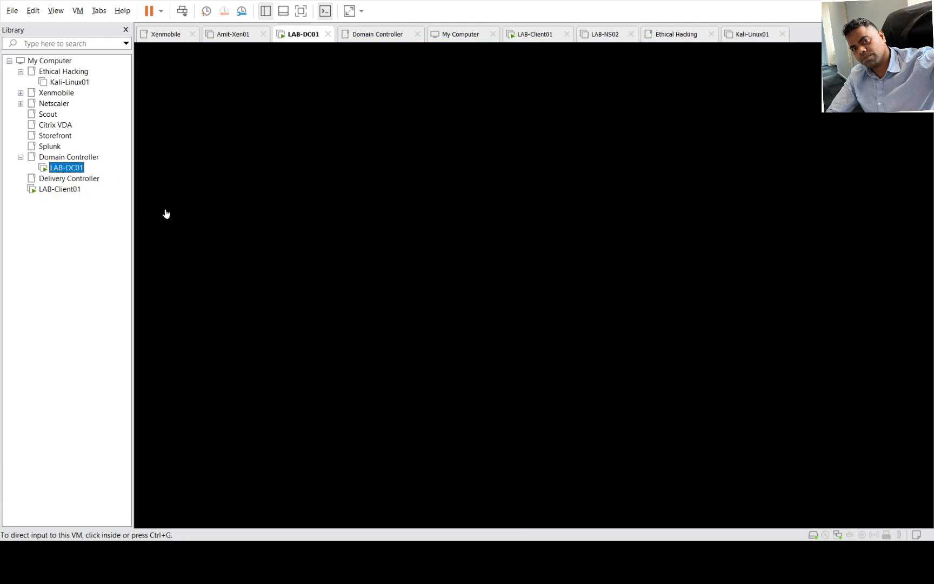
pyautogui.click(59, 189)
pyautogui.click(515, 256)
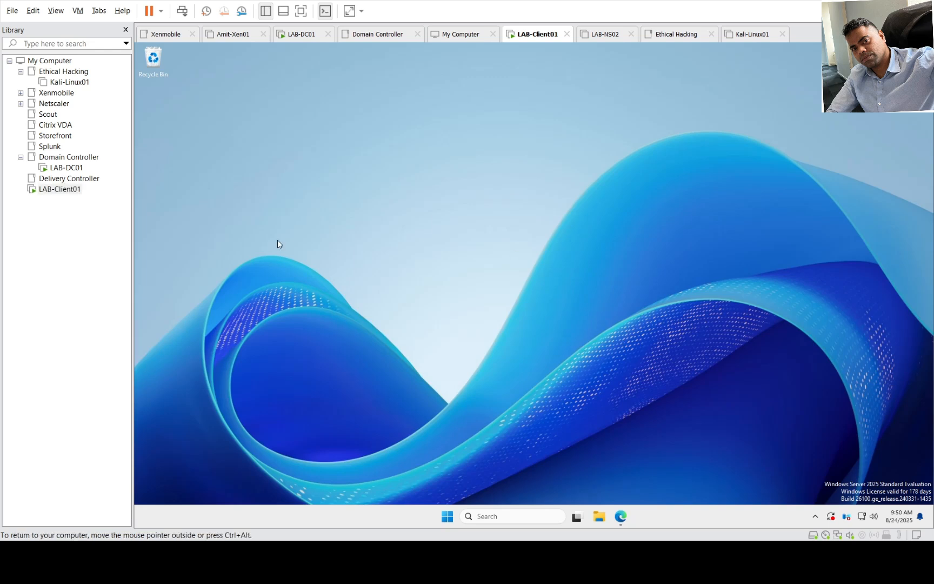
pyautogui.click(68, 168)
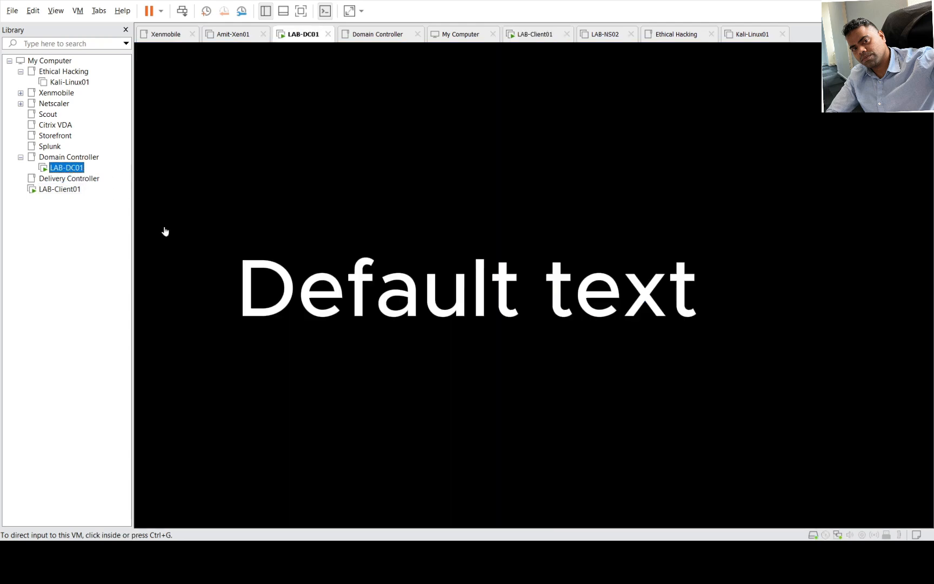
pyautogui.click(68, 190)
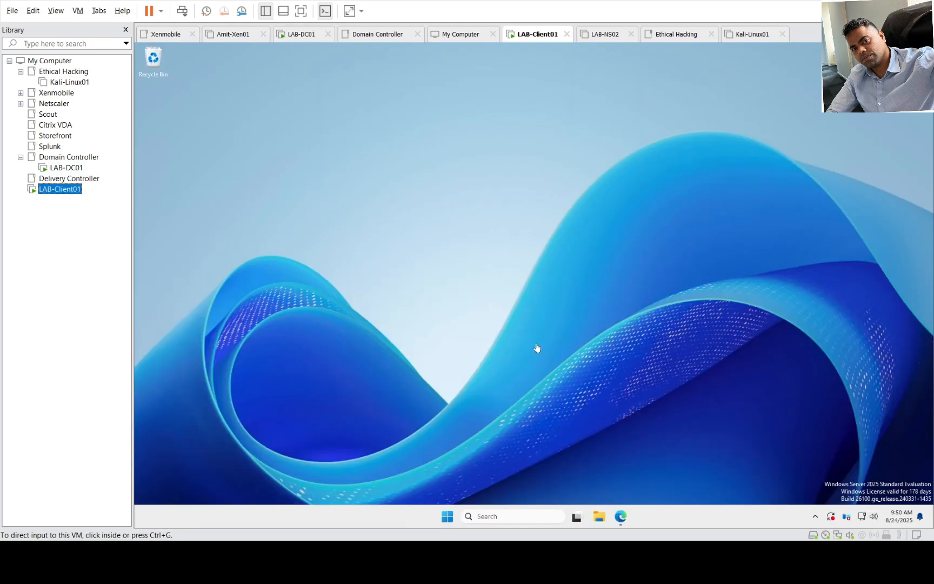
pyautogui.click(567, 333)
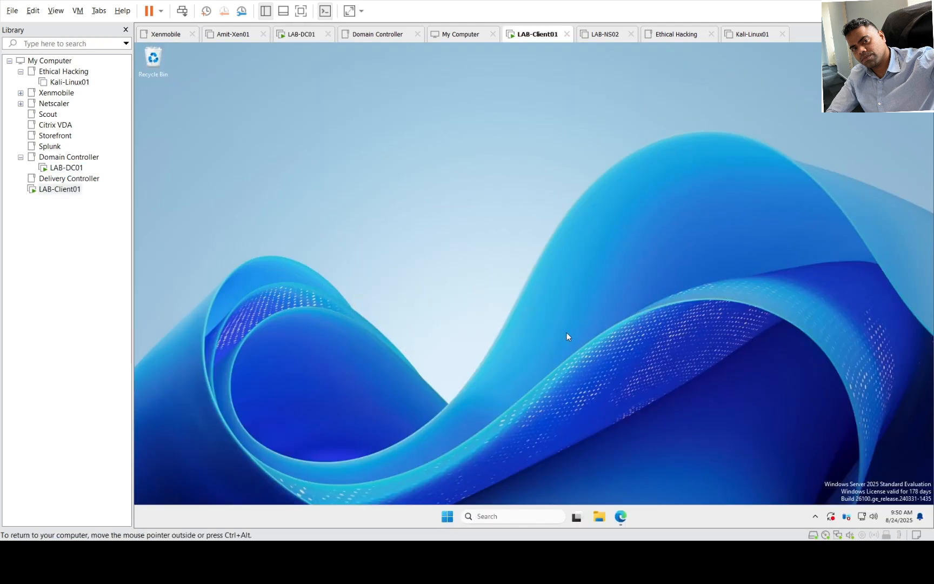
# - Launch an empty management console on LAB-Client01 by running mmc
pyautogui.rightClick(447, 520)
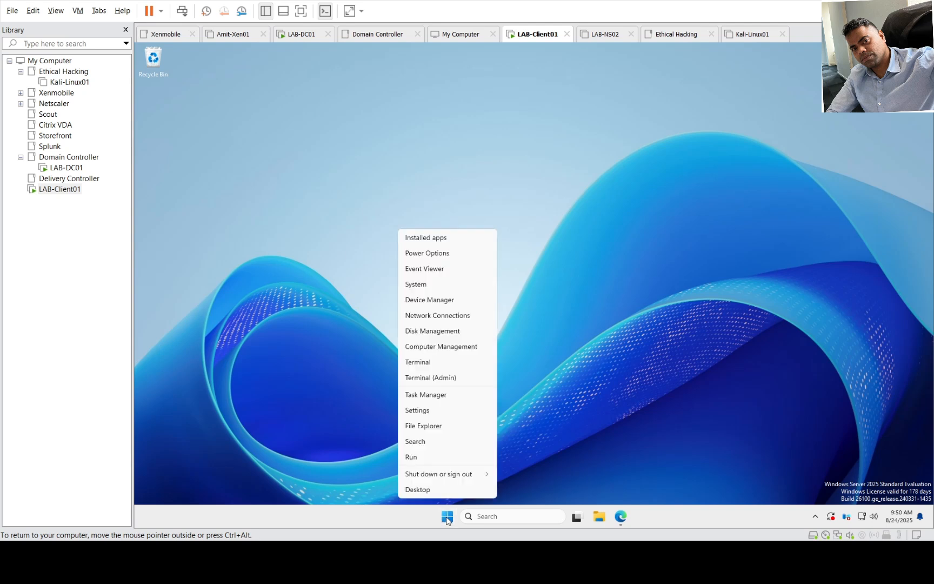
pyautogui.click(445, 459)
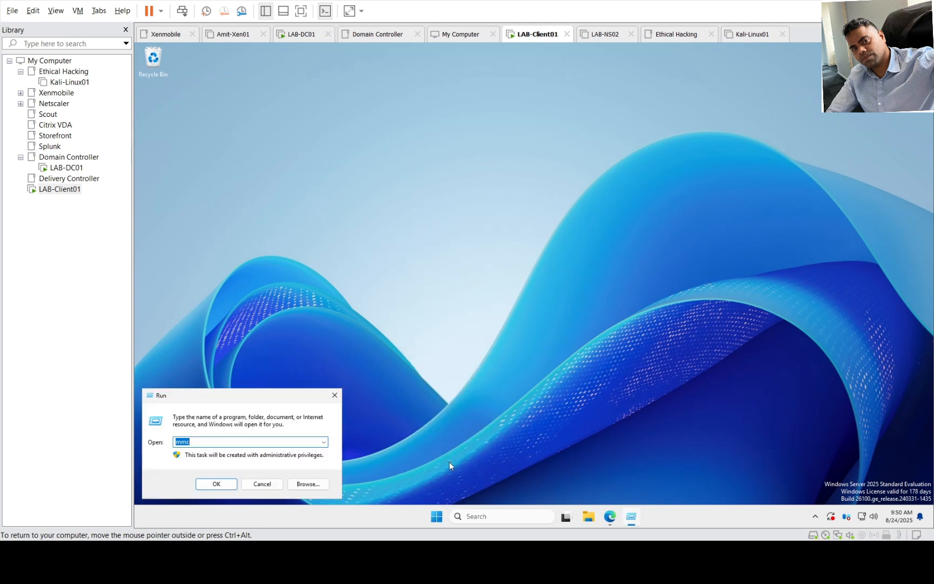
pyautogui.press('Return')
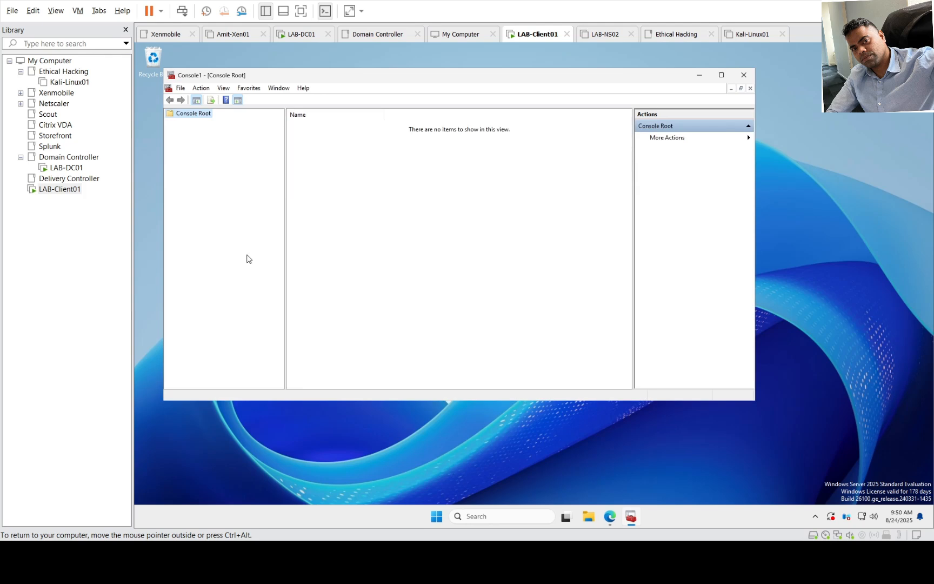
# - Add the Certificates snap-in to the console for the computer account, managing the local computer
pyautogui.click(181, 88)
pyautogui.click(211, 147)
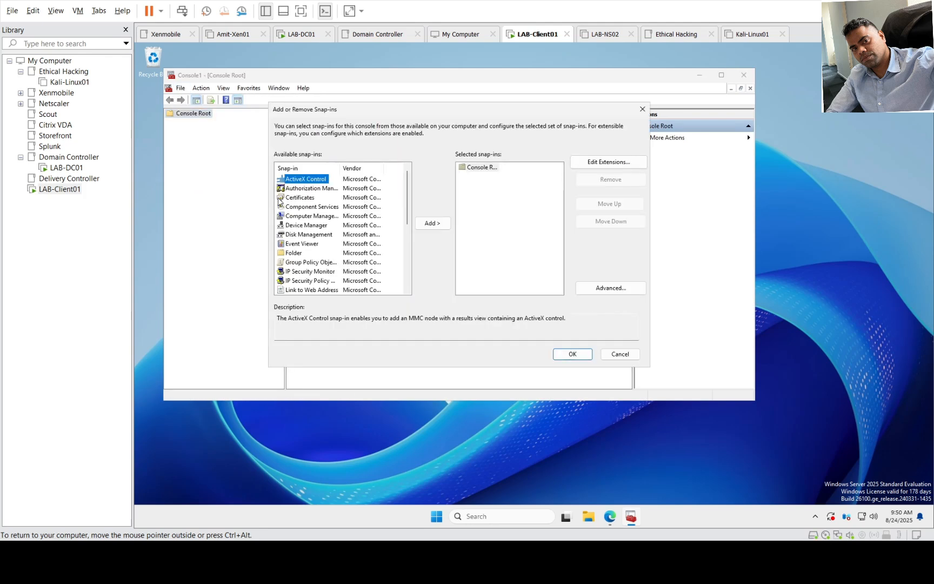
pyautogui.doubleClick(297, 199)
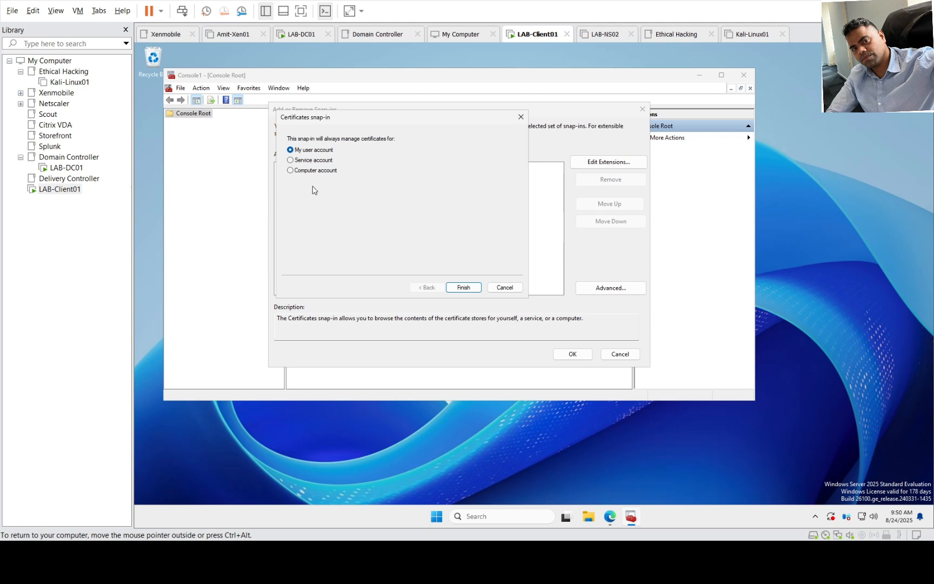
pyautogui.click(303, 170)
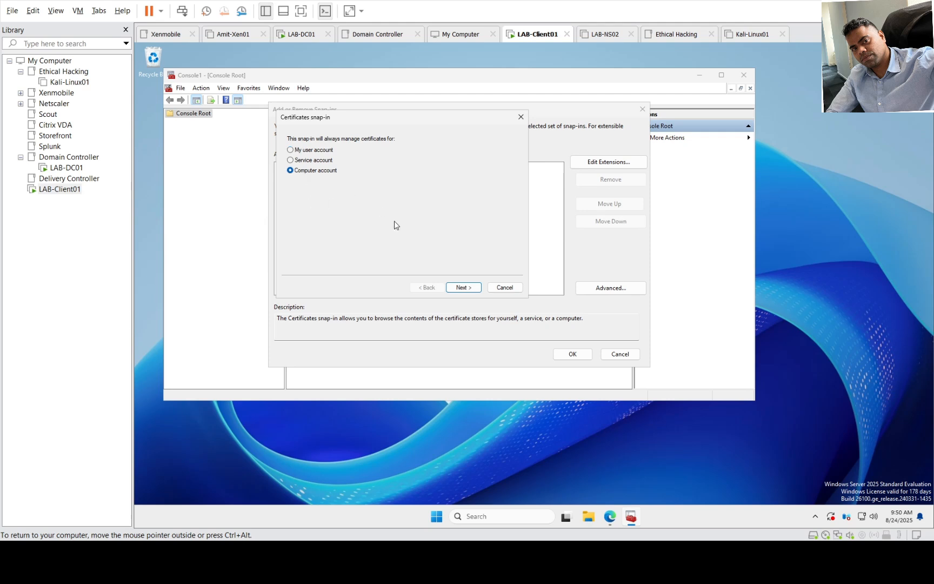
pyautogui.click(463, 287)
pyautogui.click(463, 288)
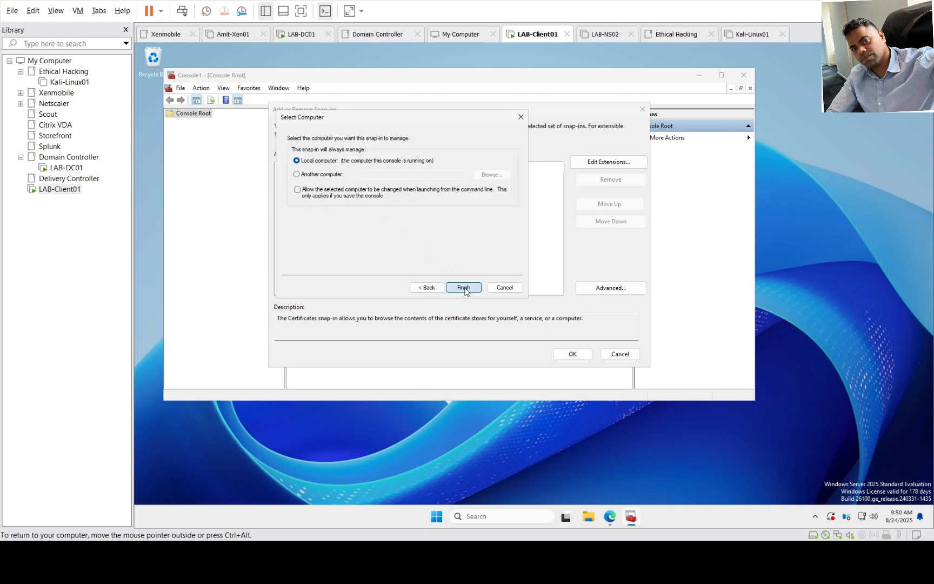
pyautogui.click(573, 354)
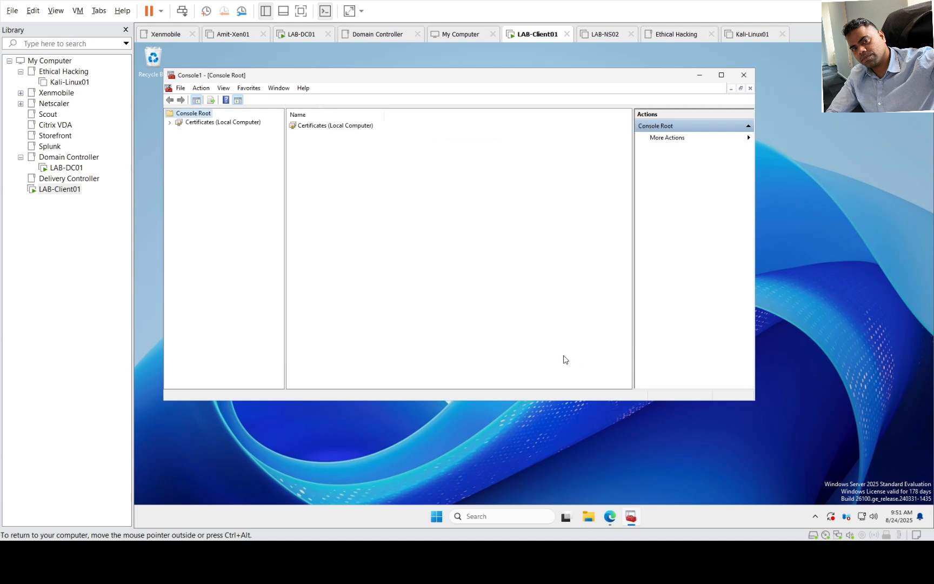
# - Maximize the console and examine the LAB-Client01 certificate in the local computer's Personal certificate store
pyautogui.click(721, 75)
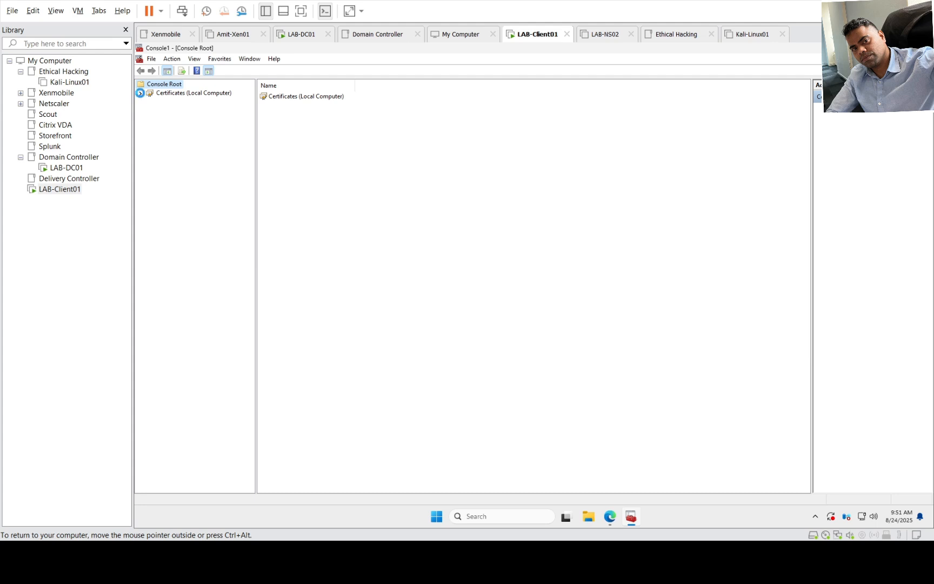
pyautogui.click(140, 93)
pyautogui.click(159, 103)
pyautogui.click(149, 103)
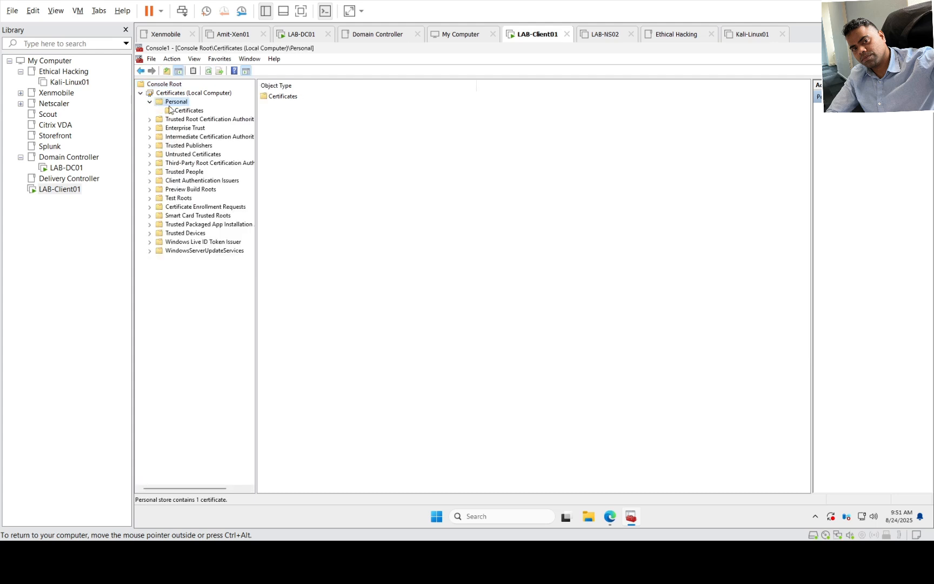
pyautogui.click(185, 111)
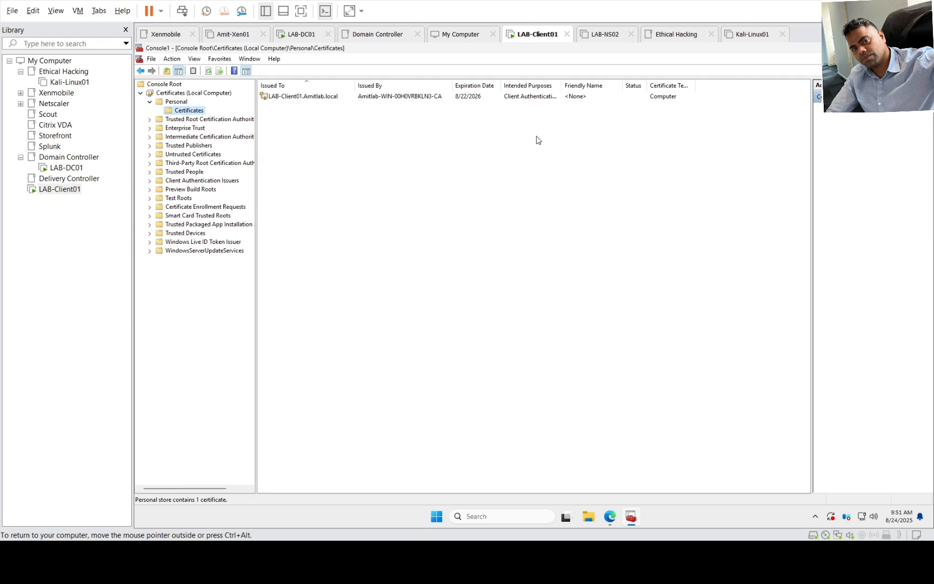
pyautogui.click(388, 98)
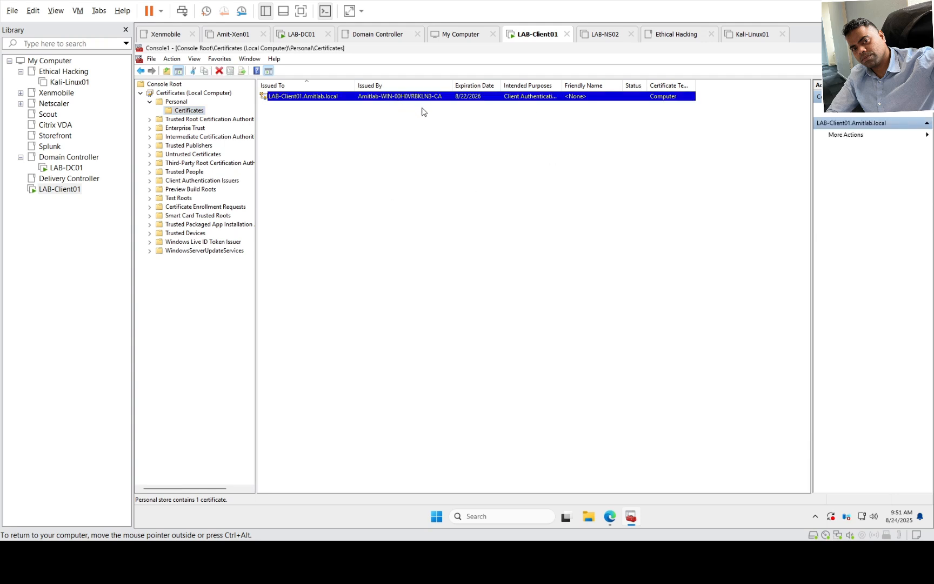
# - Examine the Amitlab CA certificate among the Trusted Root Certification Authorities certificates
pyautogui.click(149, 119)
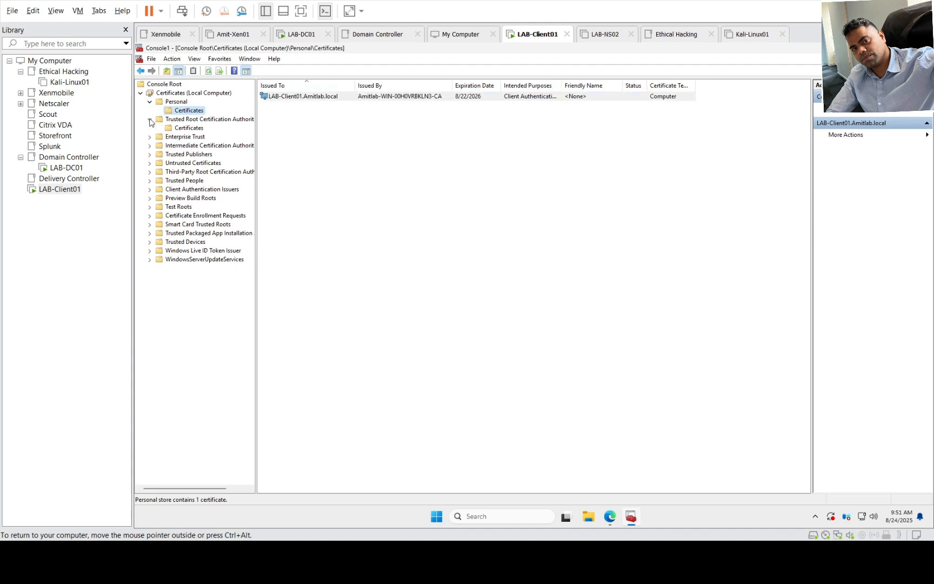
pyautogui.click(184, 128)
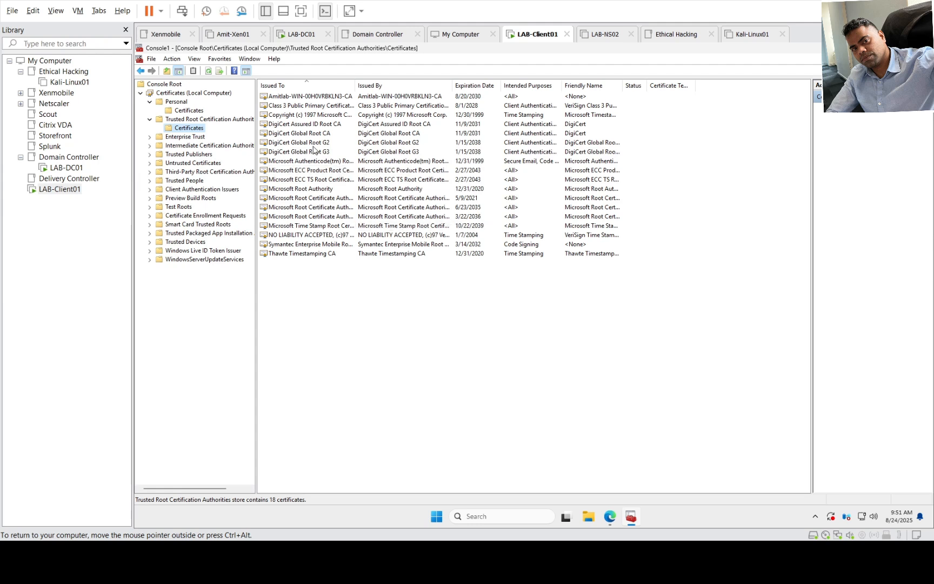
pyautogui.click(316, 98)
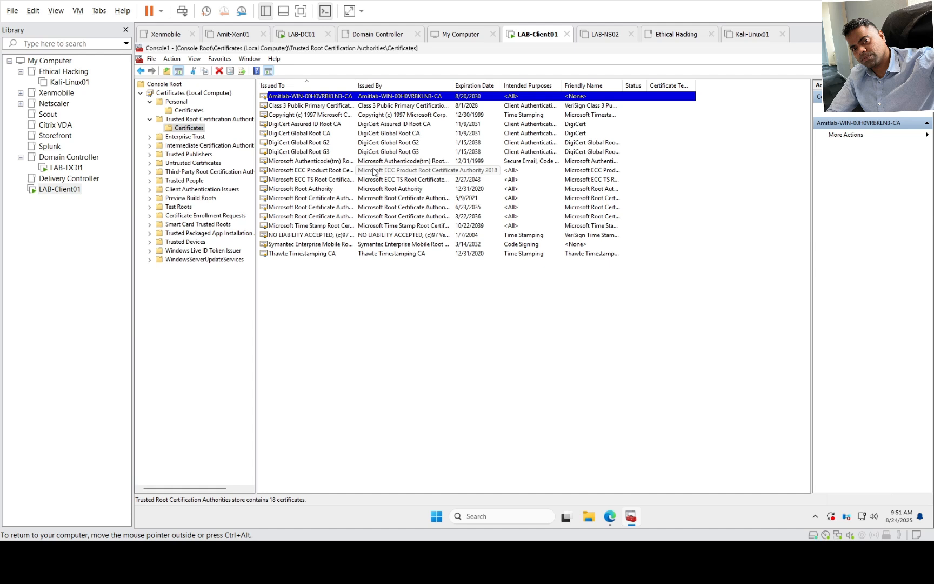
# - Start a custom certificate request in the Personal certificate store, proceeding without enrollment policy
pyautogui.click(188, 110)
pyautogui.rightClick(317, 152)
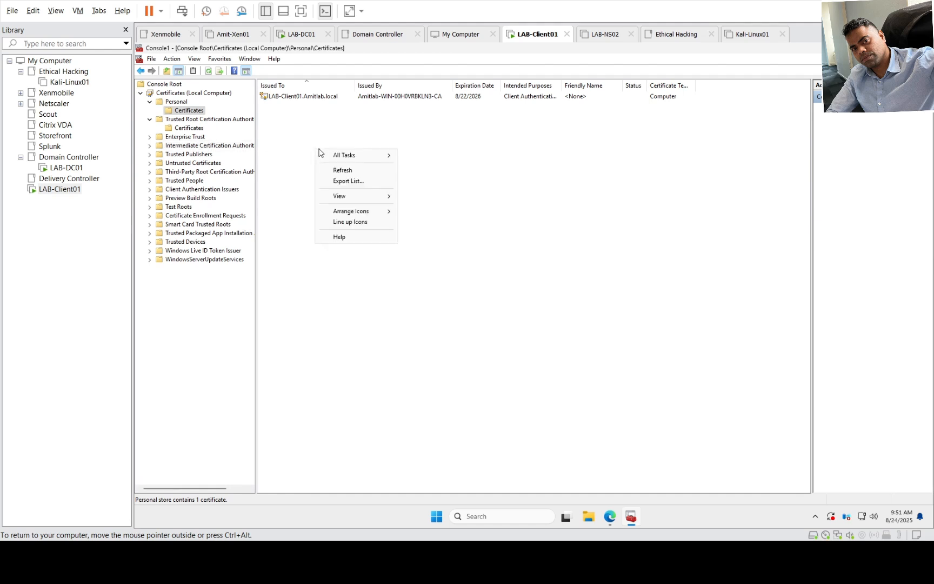
pyautogui.moveTo(341, 155)
pyautogui.moveTo(423, 180)
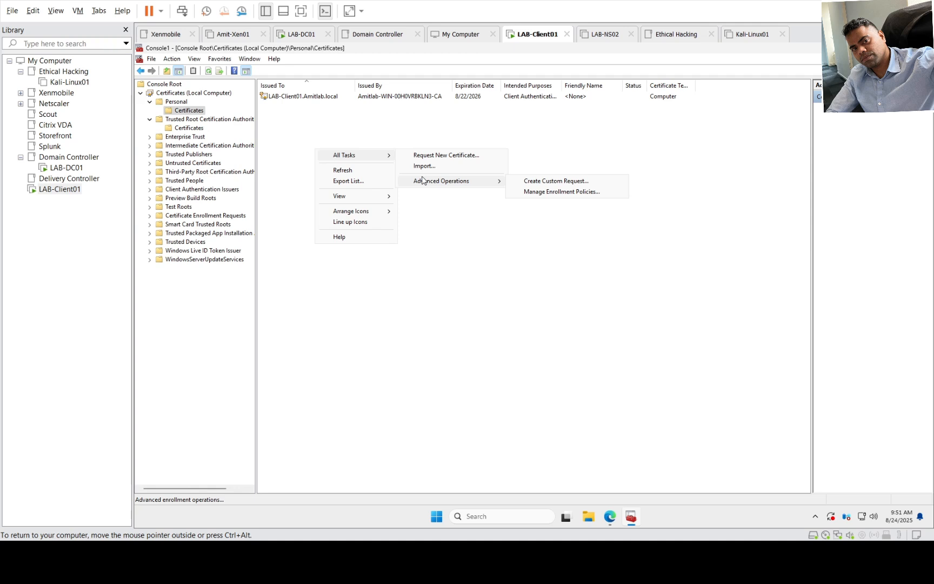
pyautogui.click(536, 182)
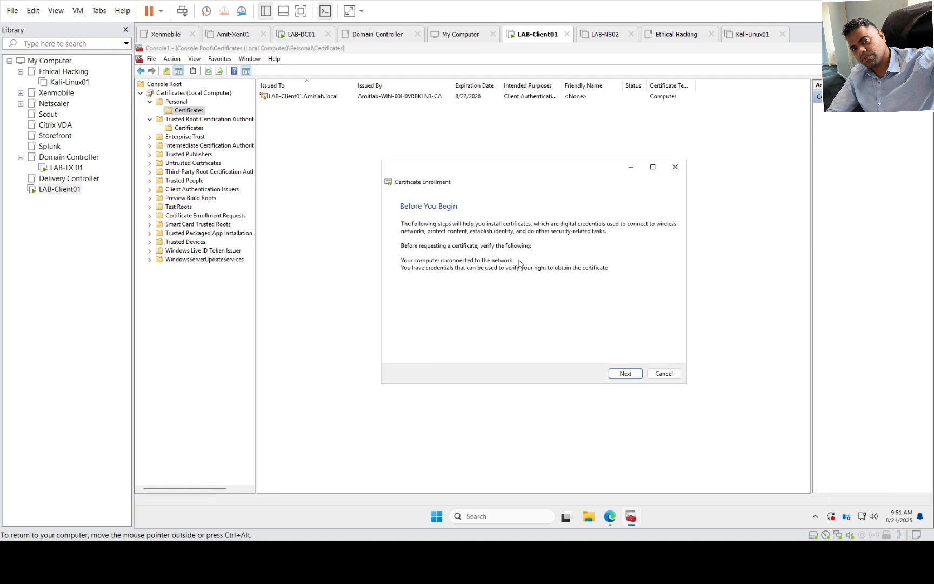
pyautogui.click(625, 373)
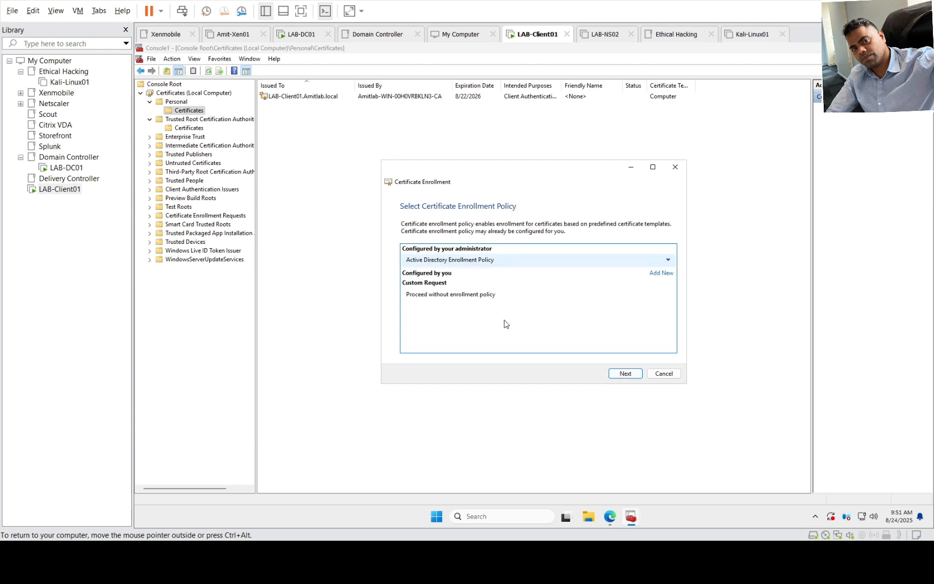
pyautogui.click(423, 295)
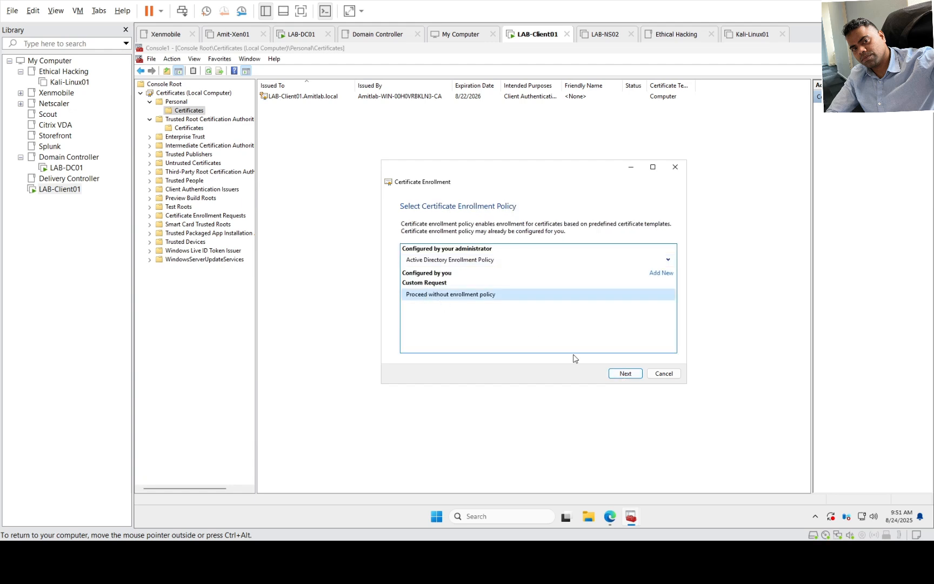
pyautogui.click(624, 377)
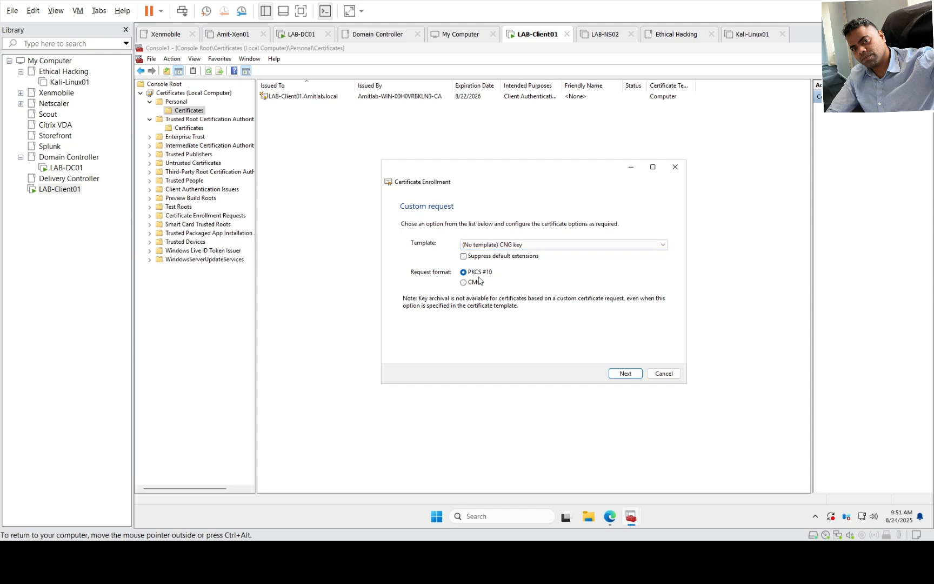
# - Continue the custom request with the (No template) CNG key template and the PKCS #10 format
pyautogui.click(564, 246)
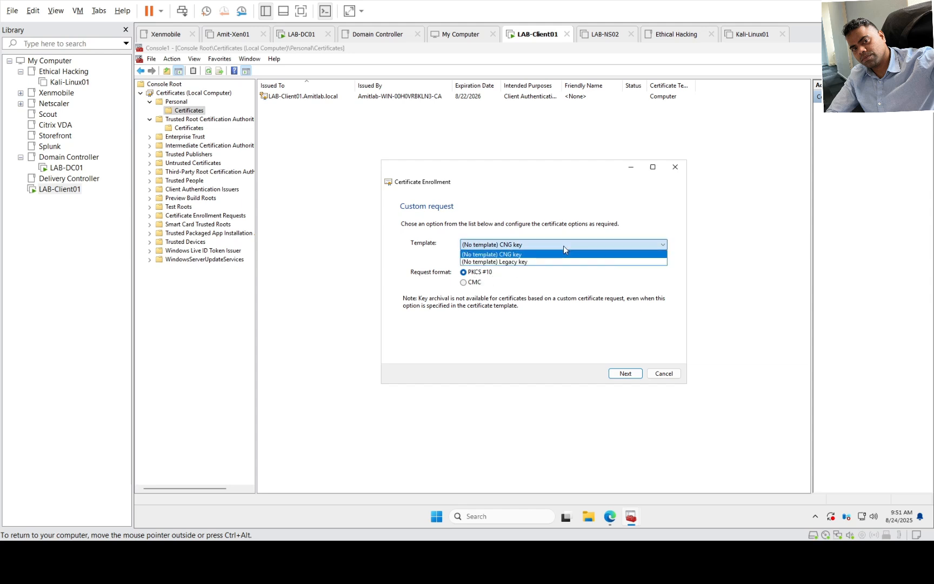
pyautogui.click(532, 254)
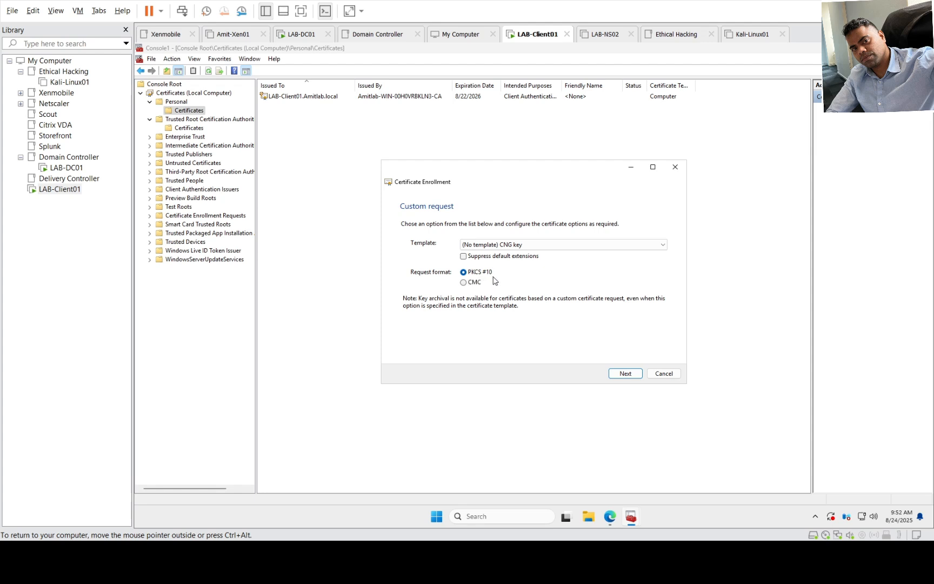
pyautogui.click(626, 373)
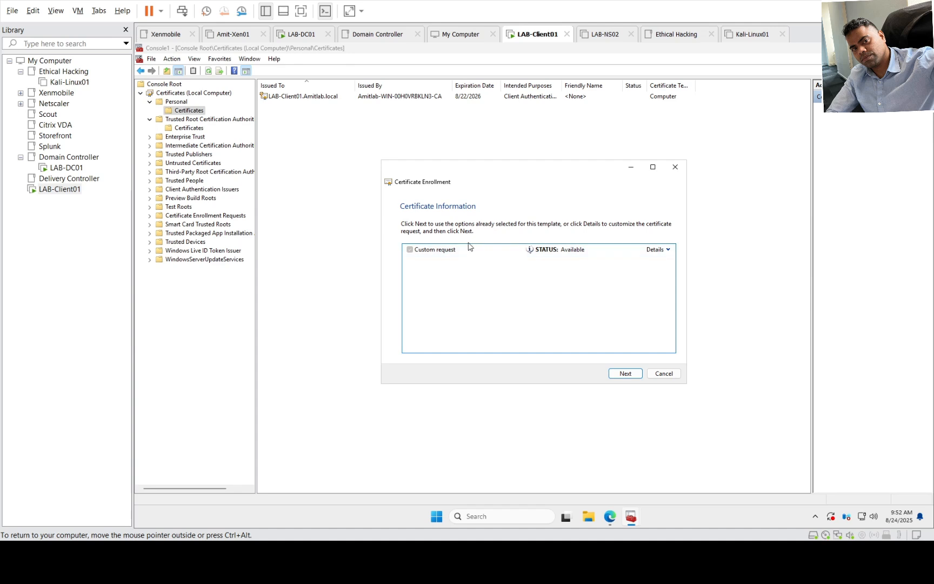
# - Open the custom request's certificate properties and enter *.amitlab.local as the friendly name
pyautogui.click(668, 250)
pyautogui.click(652, 294)
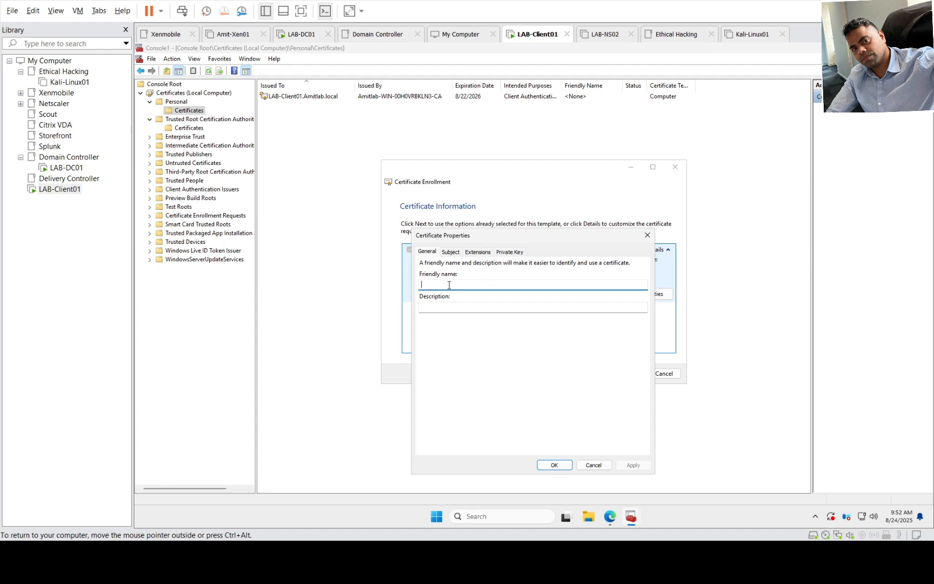
pyautogui.write('l')
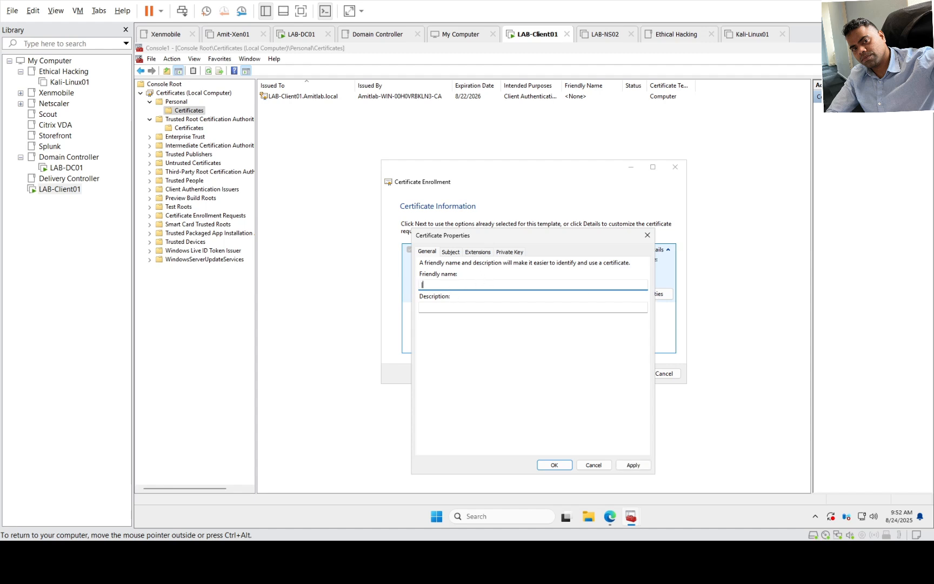
pyautogui.write('*')
pyautogui.write('amitlab.lc')
pyautogui.press('BackSpace')
pyautogui.write('ocal')
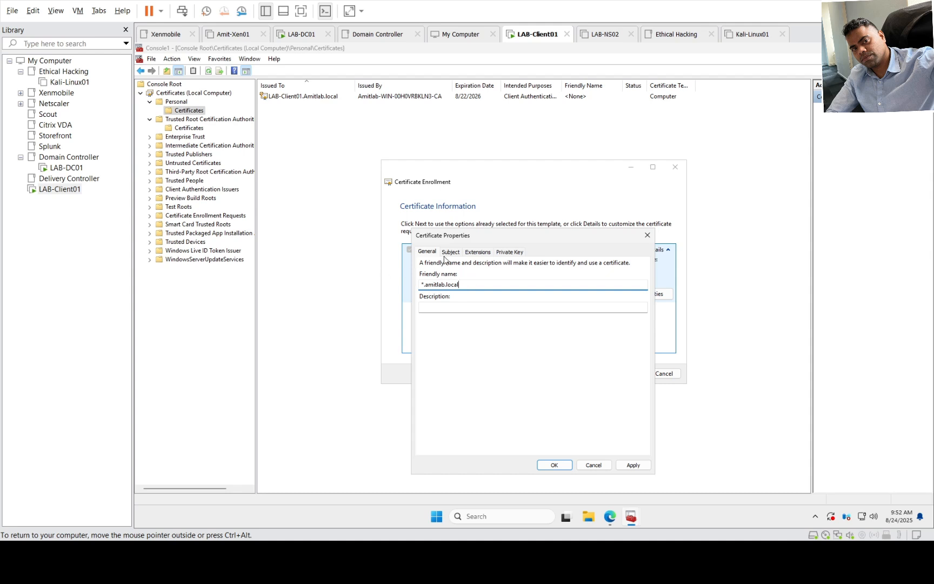
# - Add *.amitlab.local to the certificate's subject name as a common name
pyautogui.click(455, 252)
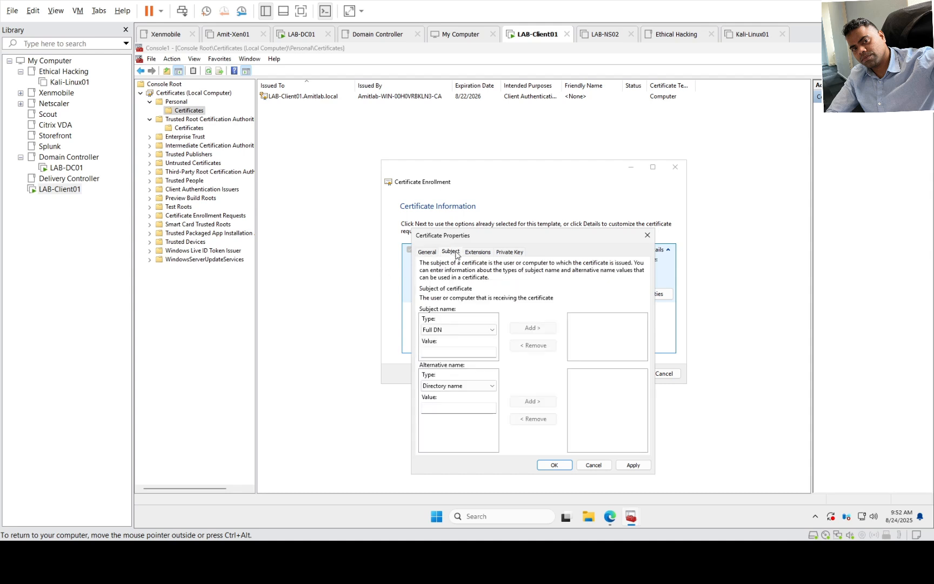
pyautogui.click(459, 329)
pyautogui.click(458, 351)
pyautogui.click(441, 351)
pyautogui.write('*.amitla')
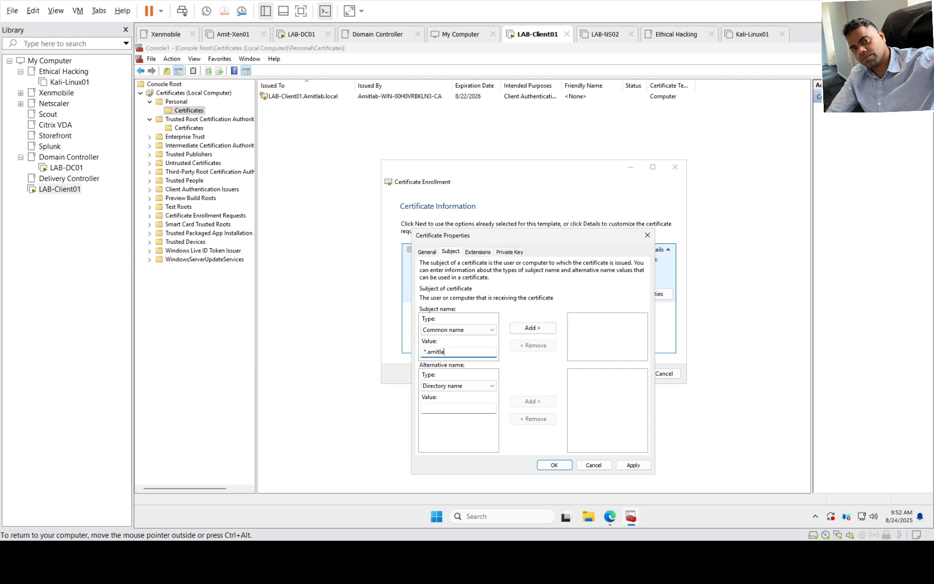
pyautogui.write('b.local')
pyautogui.click(533, 327)
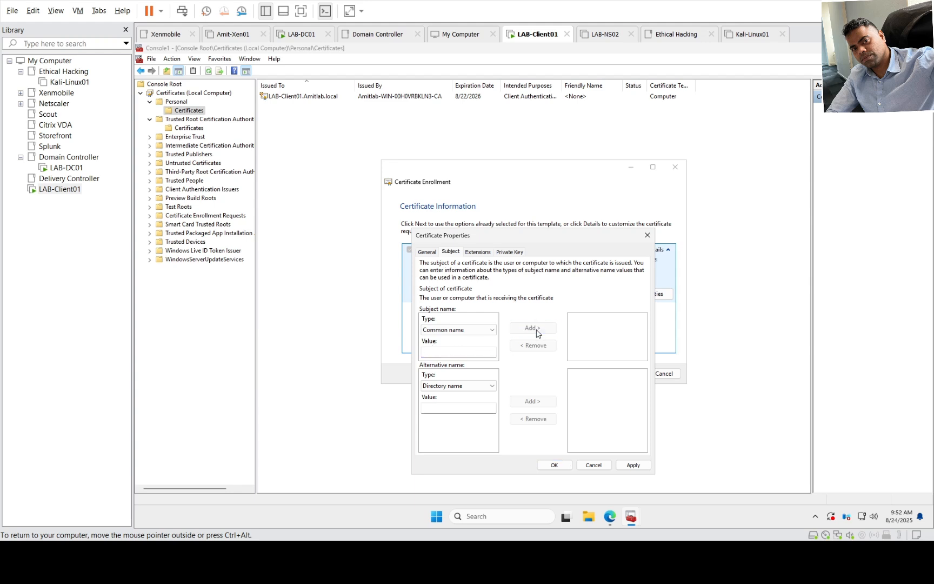
# - Add the country SV to the certificate's subject name
pyautogui.click(476, 330)
pyautogui.click(459, 354)
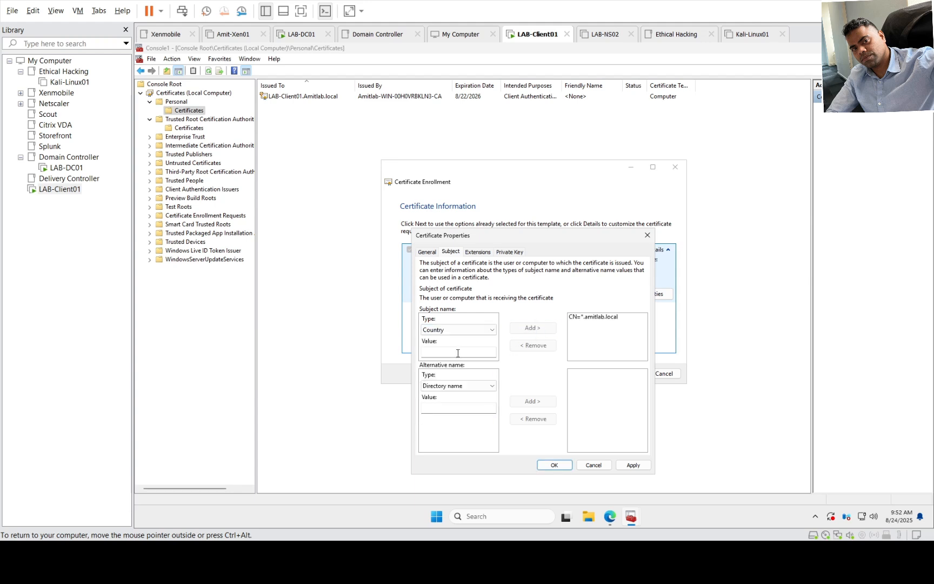
pyautogui.click(455, 353)
pyautogui.write('S')
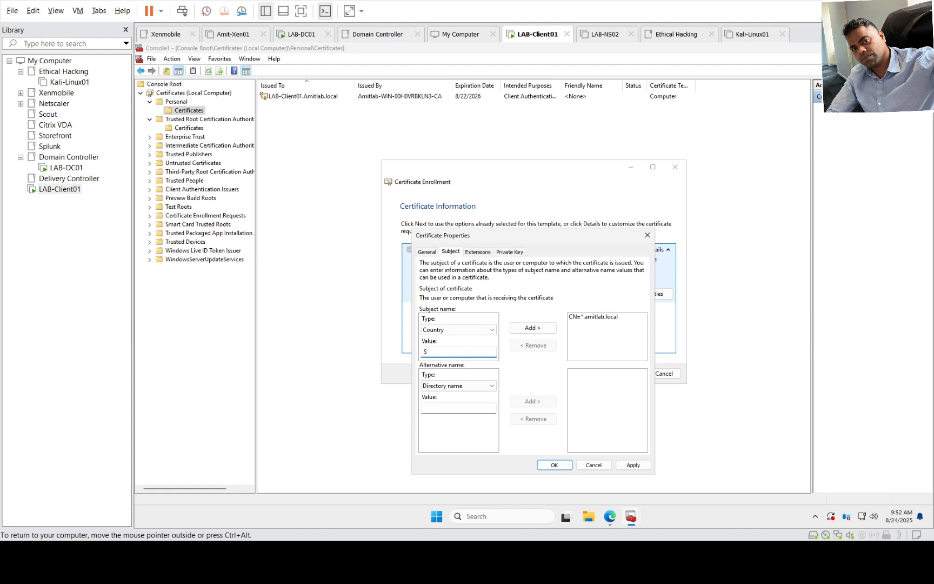
pyautogui.write('V')
pyautogui.click(542, 329)
# - Add the organization IT to the certificate's subject name
pyautogui.click(466, 331)
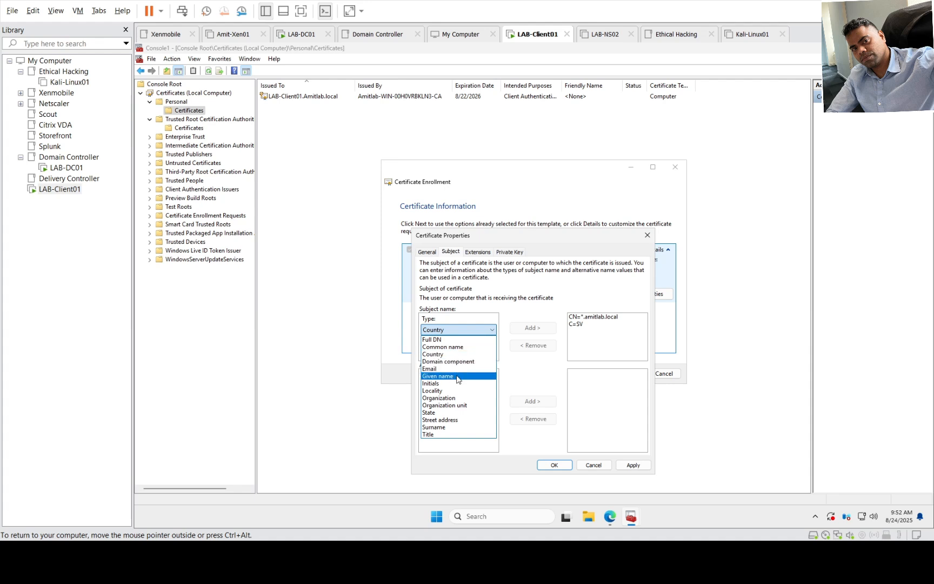
pyautogui.click(458, 399)
pyautogui.click(446, 353)
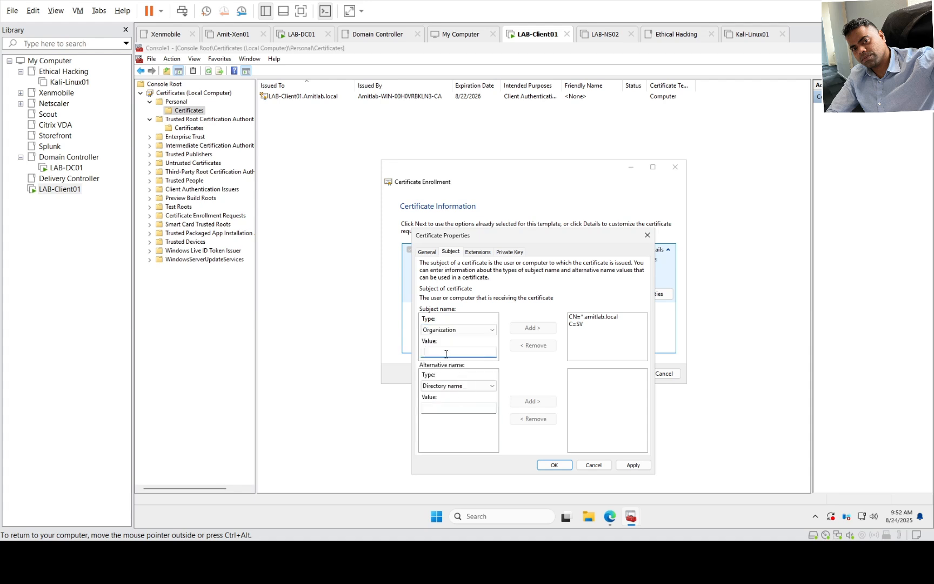
pyautogui.write('IT')
pyautogui.click(525, 327)
# - Add the state STHLM to the certificate's subject name, leaving the alternative name empty
pyautogui.click(465, 329)
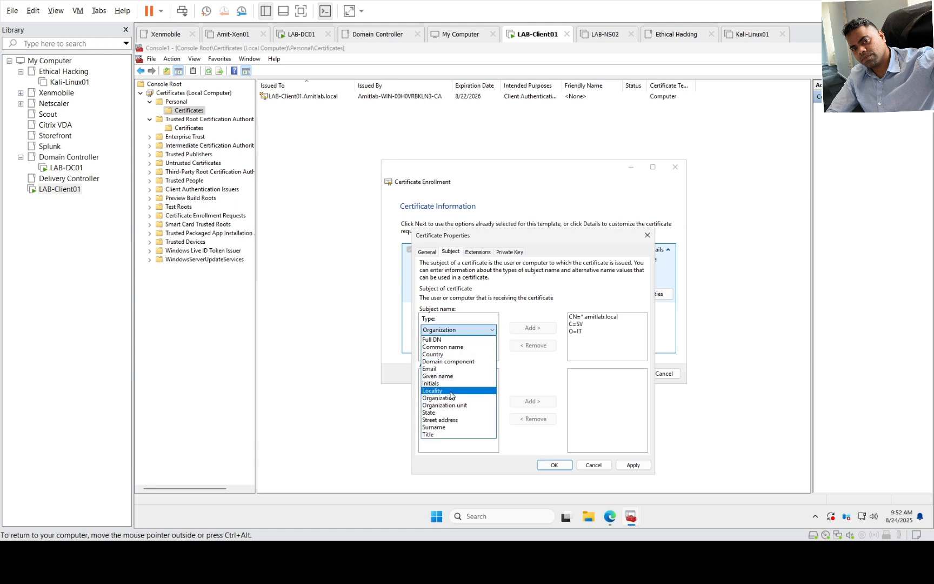
pyautogui.click(454, 412)
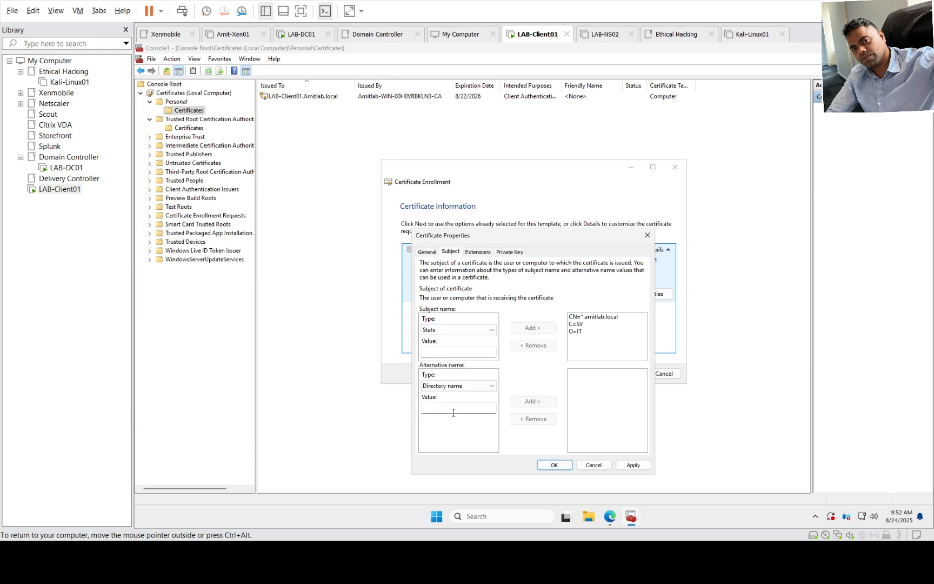
pyautogui.click(441, 350)
pyautogui.write('STHLM')
pyautogui.click(527, 328)
pyautogui.click(478, 391)
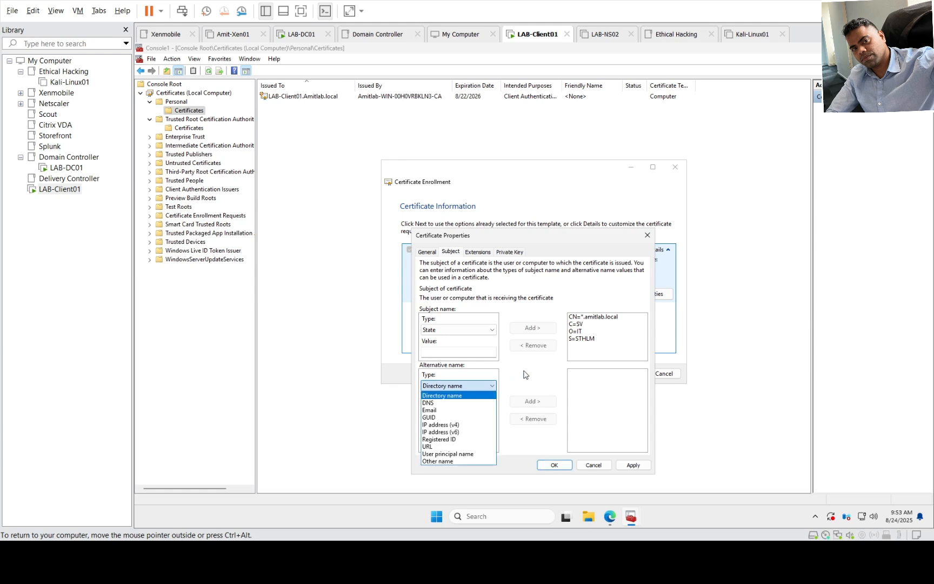
pyautogui.click(525, 374)
# - Add Server Authentication and Client Authentication to the request's Extended Key Usage extension and apply the change
pyautogui.click(478, 253)
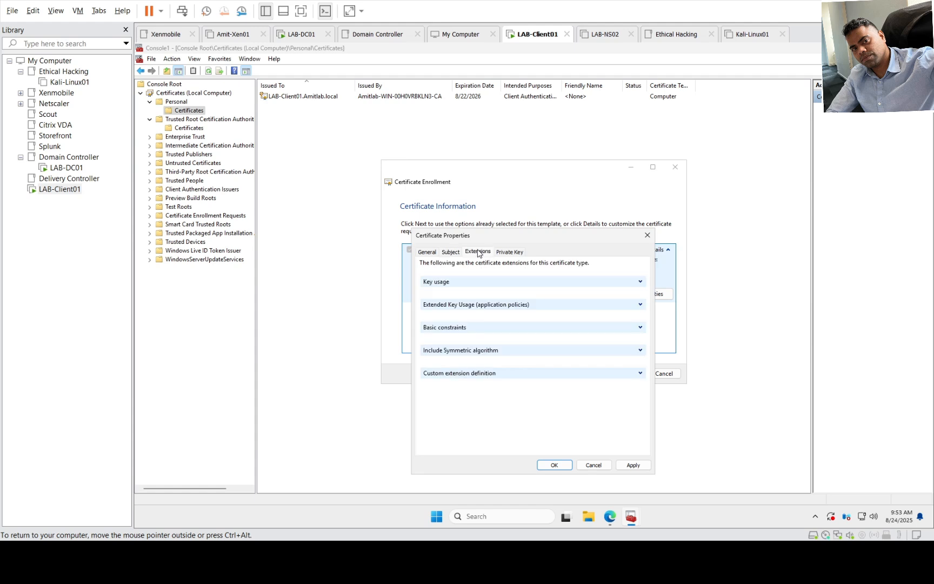
pyautogui.click(640, 305)
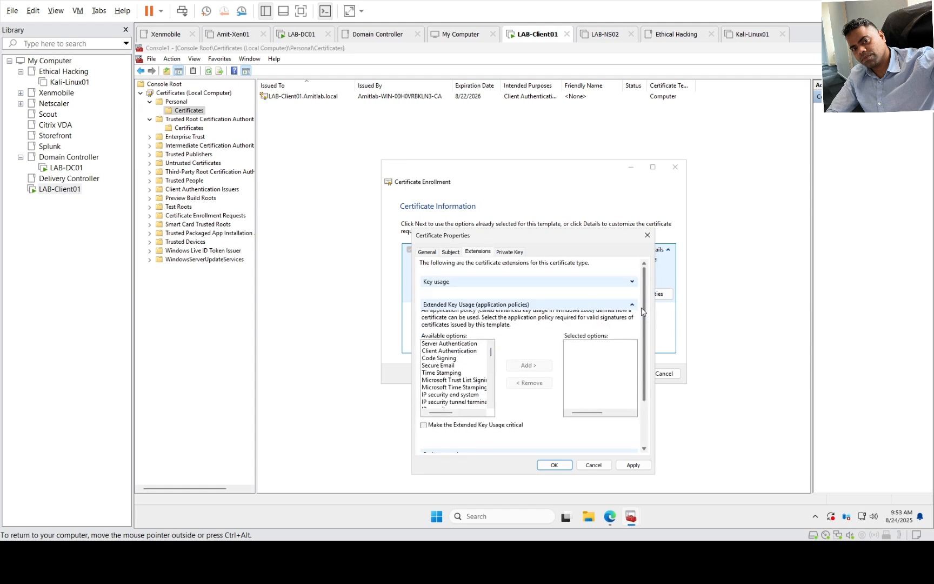
pyautogui.click(437, 349)
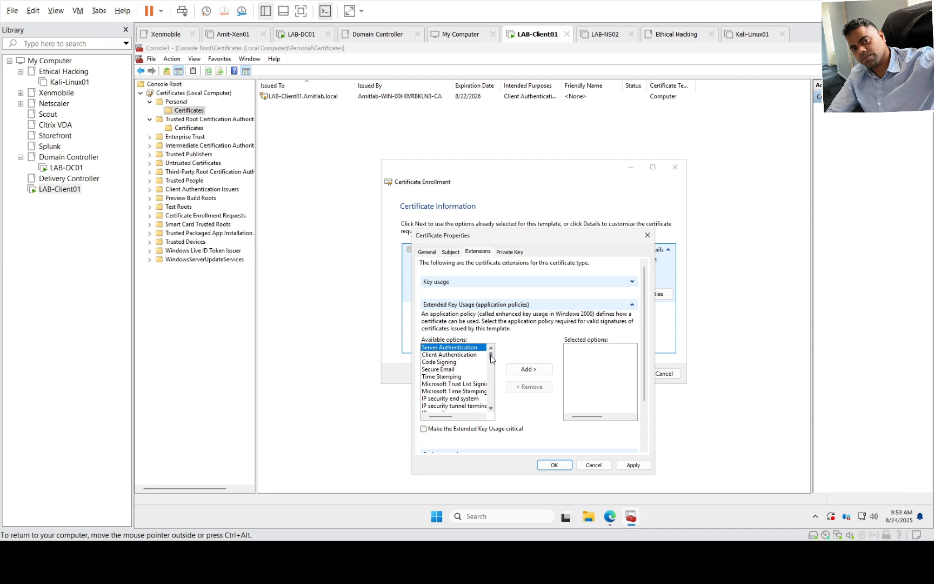
pyautogui.click(531, 369)
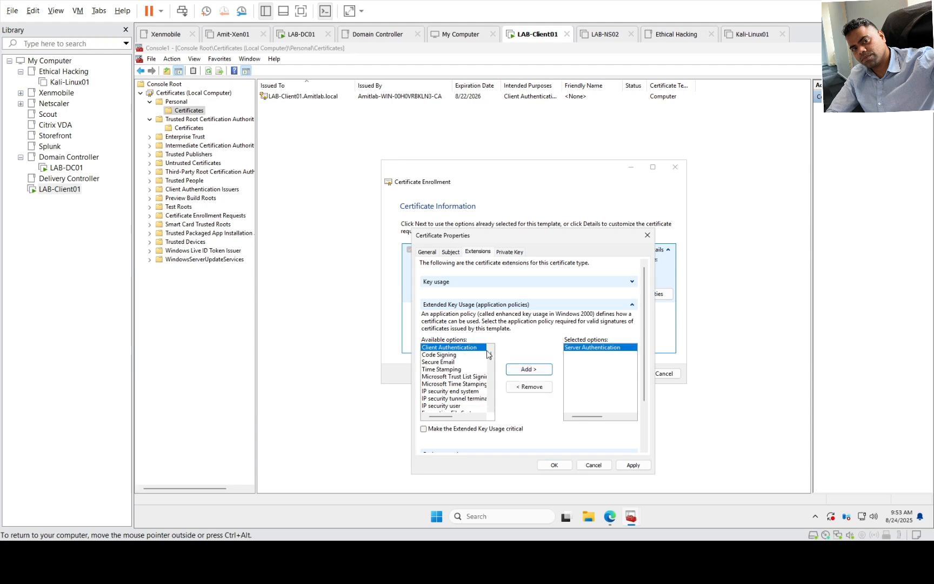
pyautogui.click(528, 370)
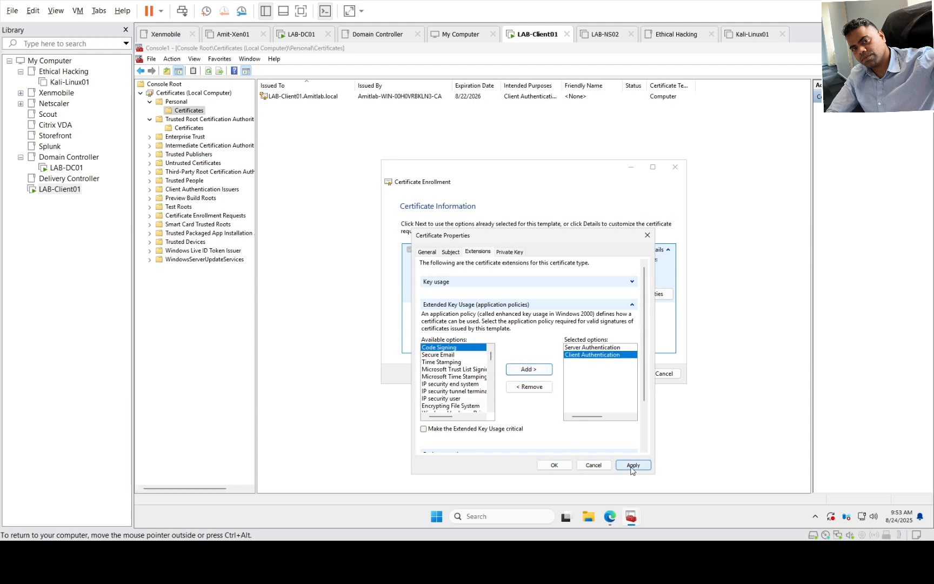
# - Set the private key size to 2048, make the private key exportable, and confirm the certificate properties
pyautogui.click(508, 254)
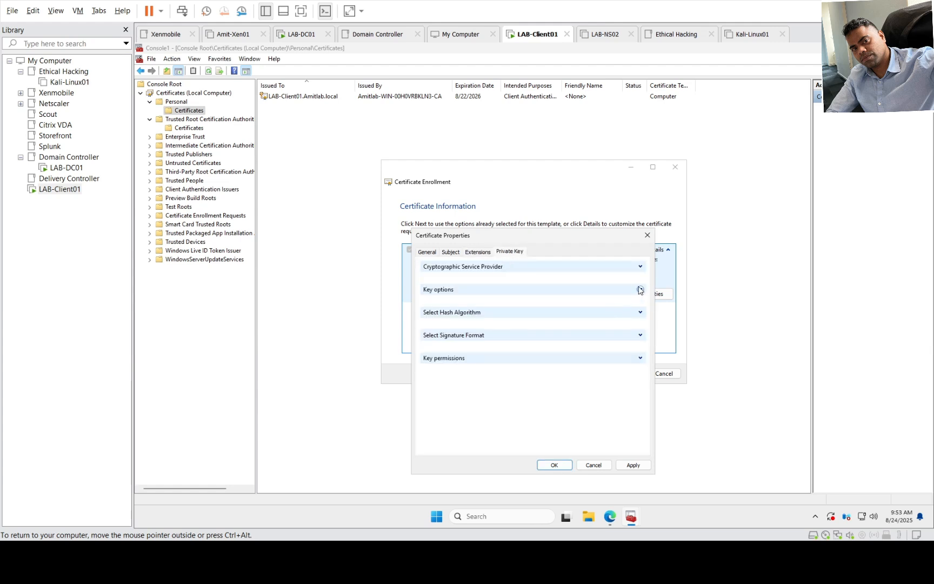
pyautogui.click(640, 266)
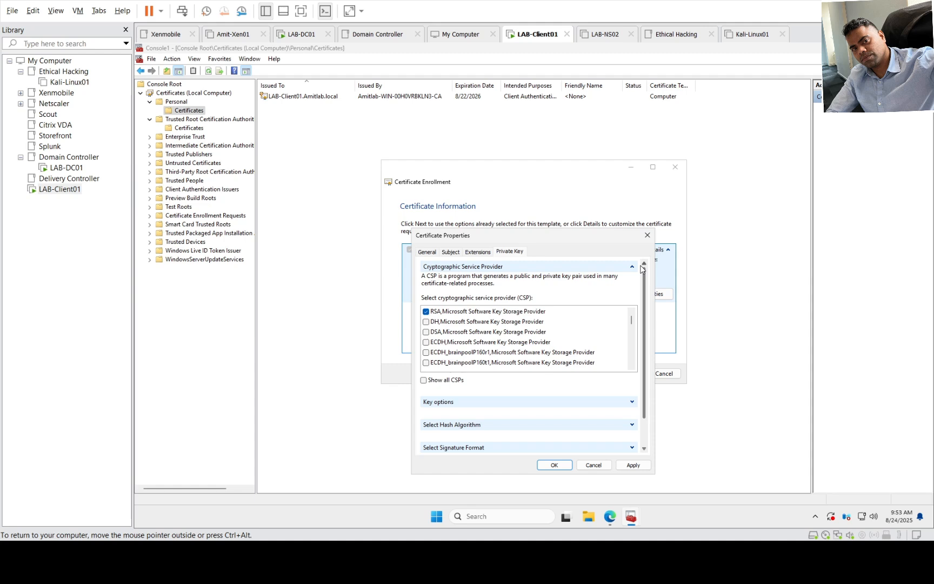
pyautogui.click(641, 267)
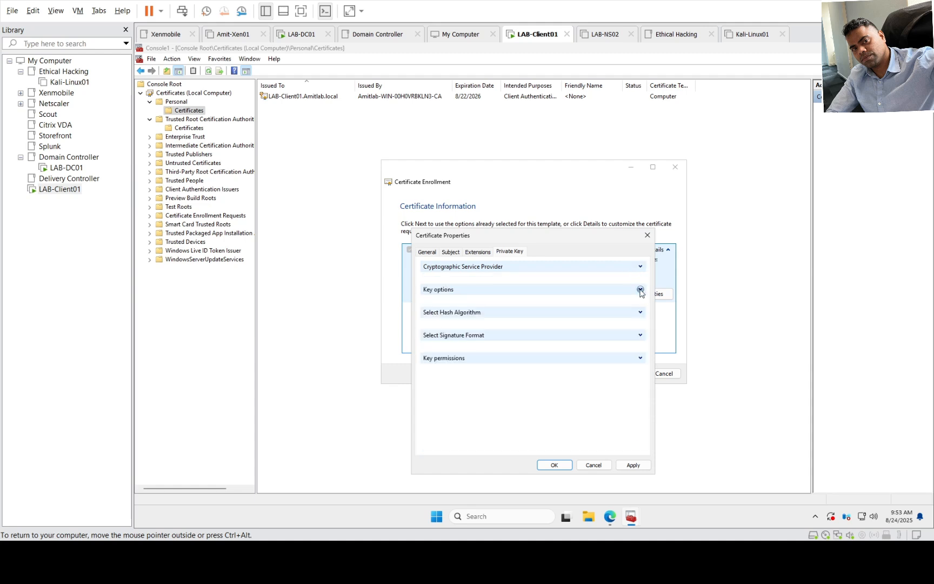
pyautogui.click(640, 289)
pyautogui.click(528, 312)
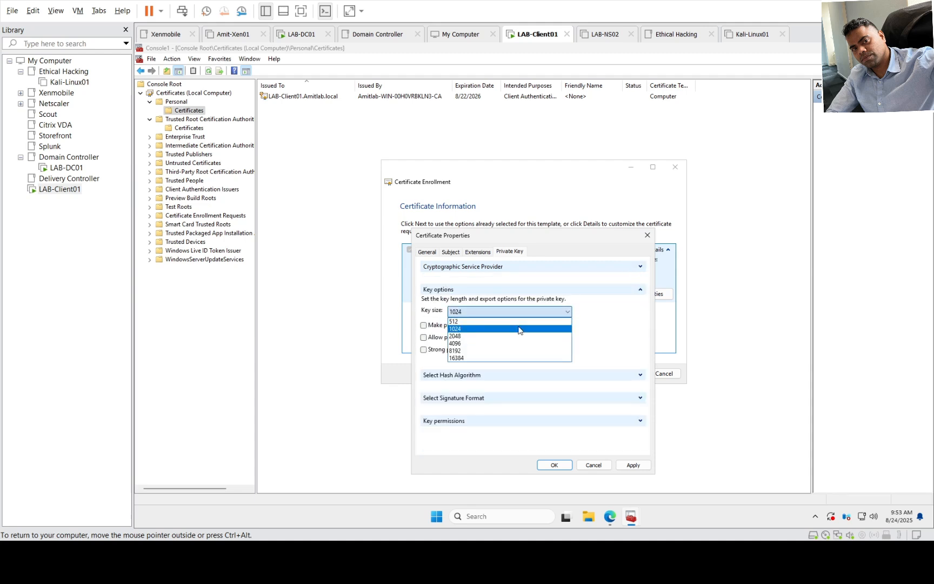
pyautogui.click(519, 336)
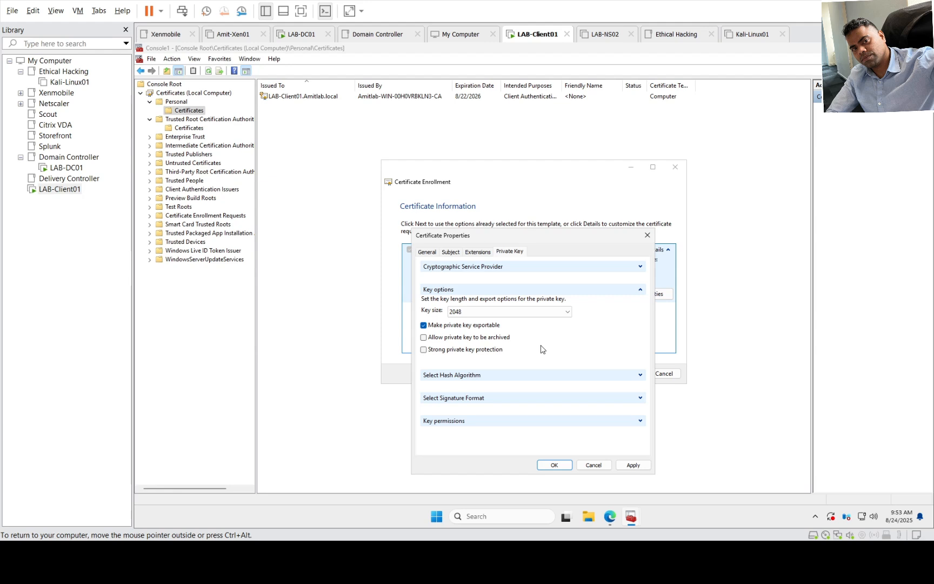
pyautogui.click(639, 379)
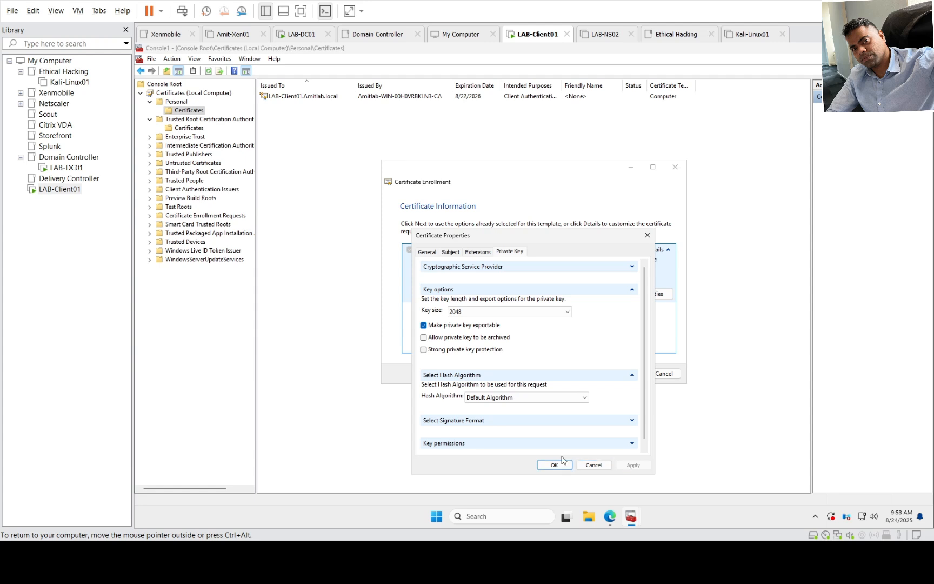
pyautogui.click(548, 464)
# - Finish the enrollment by saving the offline request in Base 64 format as WildCard_request in Downloads
pyautogui.click(625, 374)
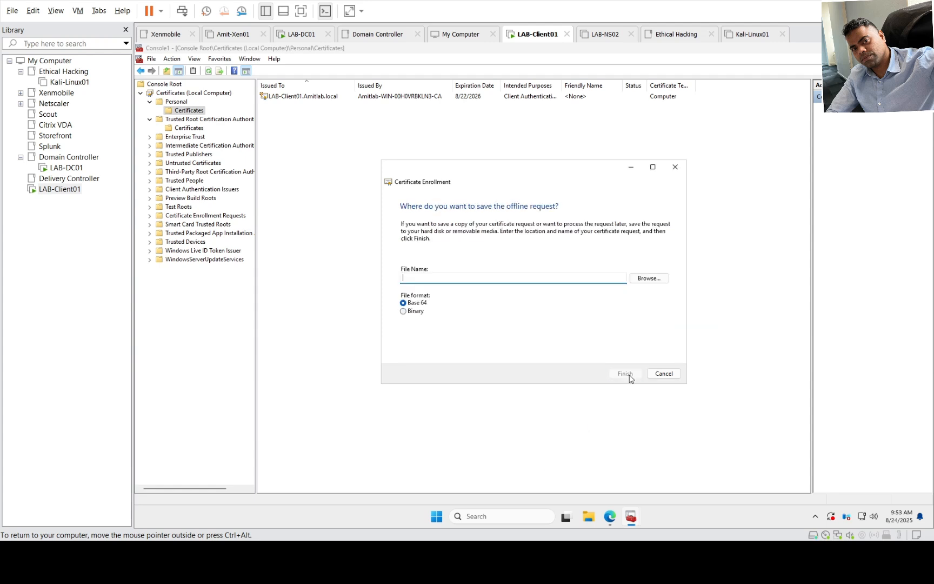
pyautogui.click(648, 278)
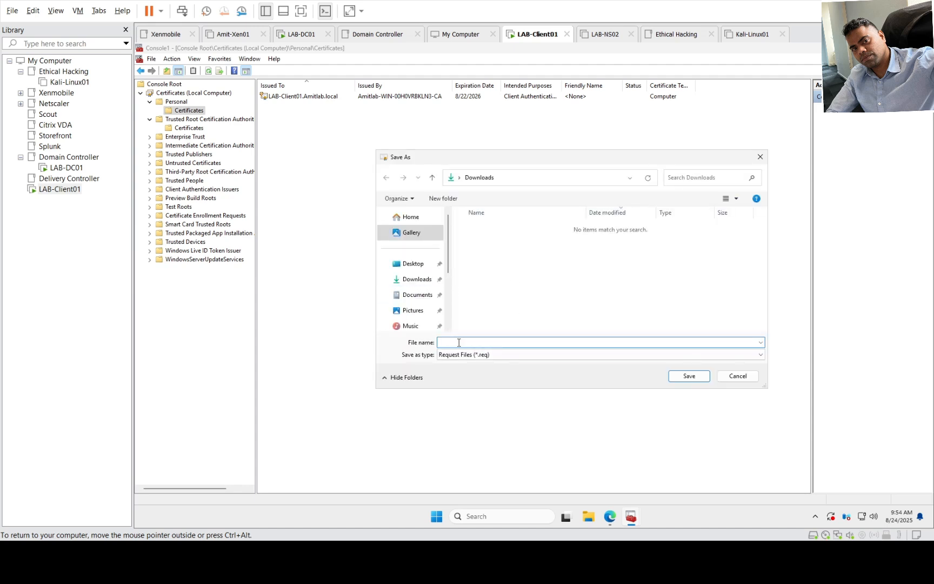
pyautogui.write('WildCard_re')
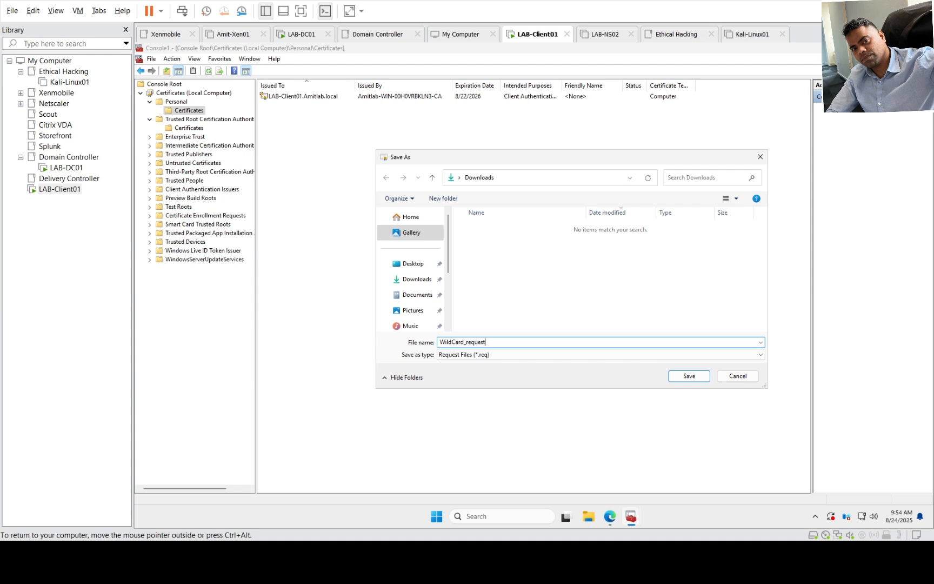
pyautogui.write('quest')
pyautogui.click(680, 376)
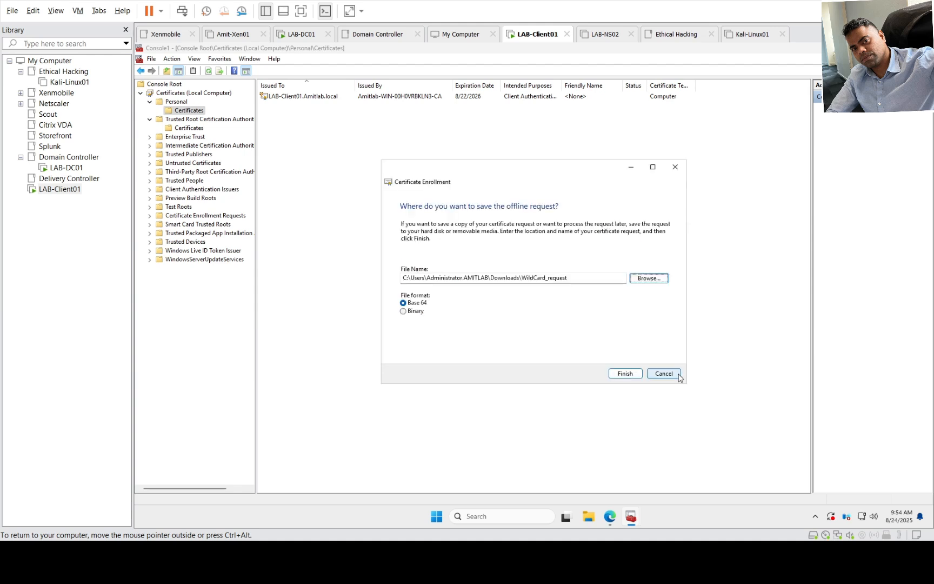
pyautogui.click(625, 373)
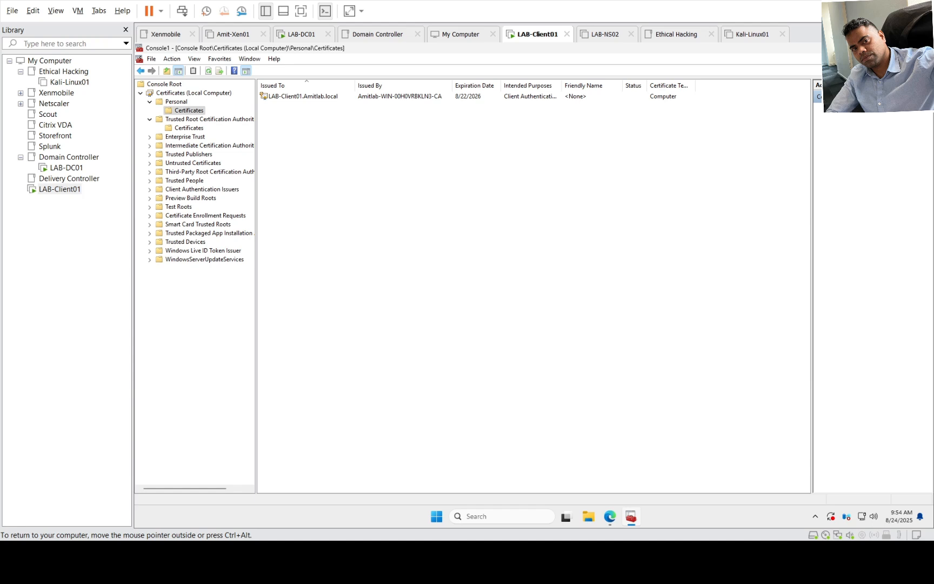
# - Open WildCard_request from the Downloads folder in Notepad and select the entire certificate request text
pyautogui.click(878, 48)
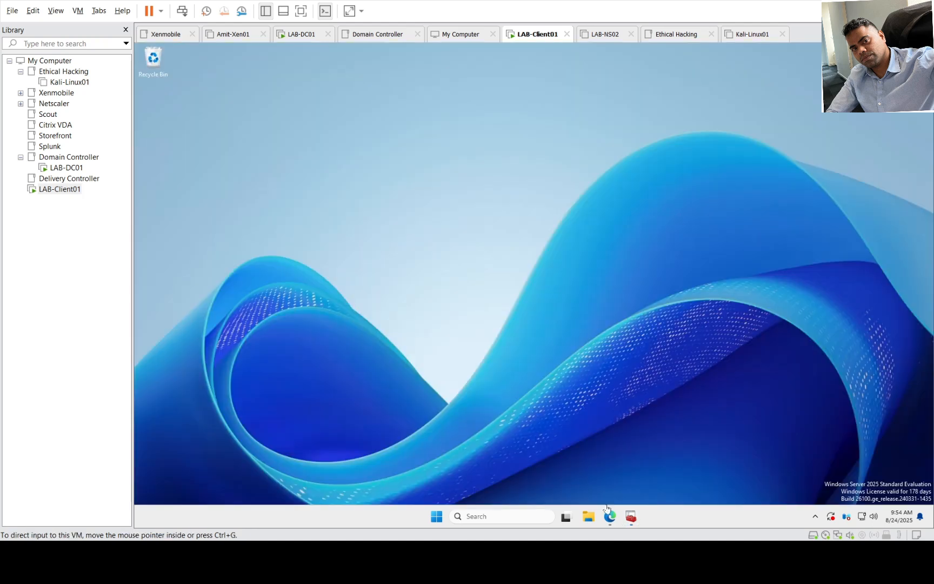
pyautogui.click(588, 515)
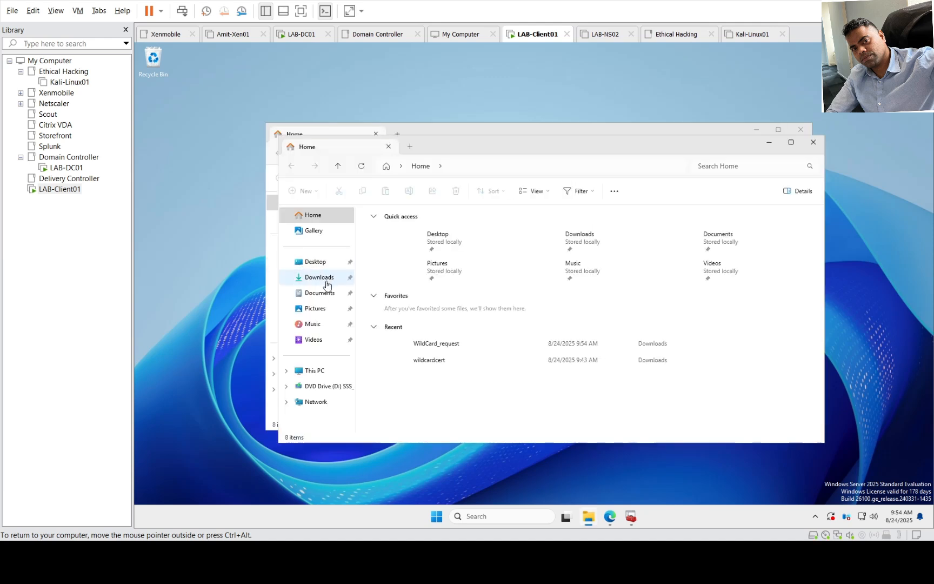
pyautogui.click(322, 277)
pyautogui.click(385, 242)
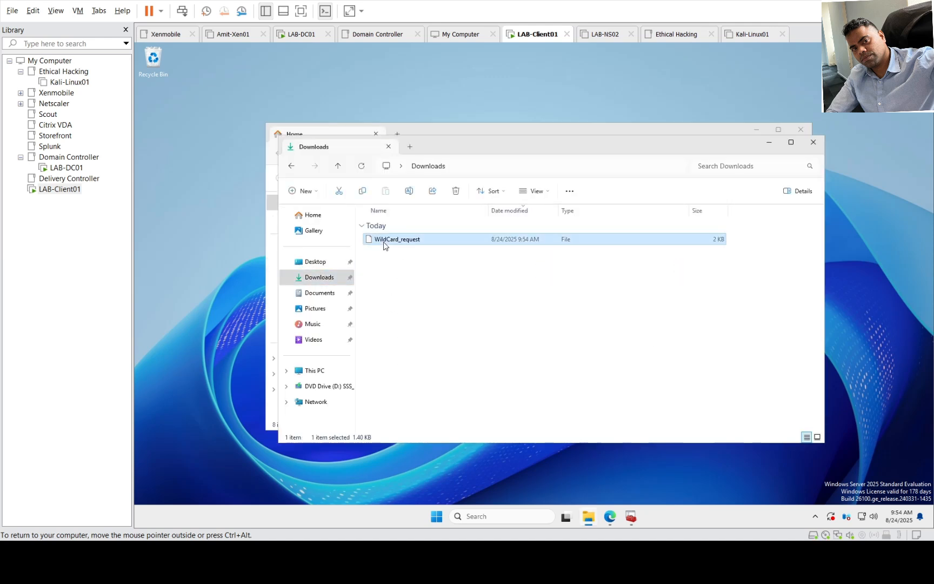
pyautogui.rightClick(385, 245)
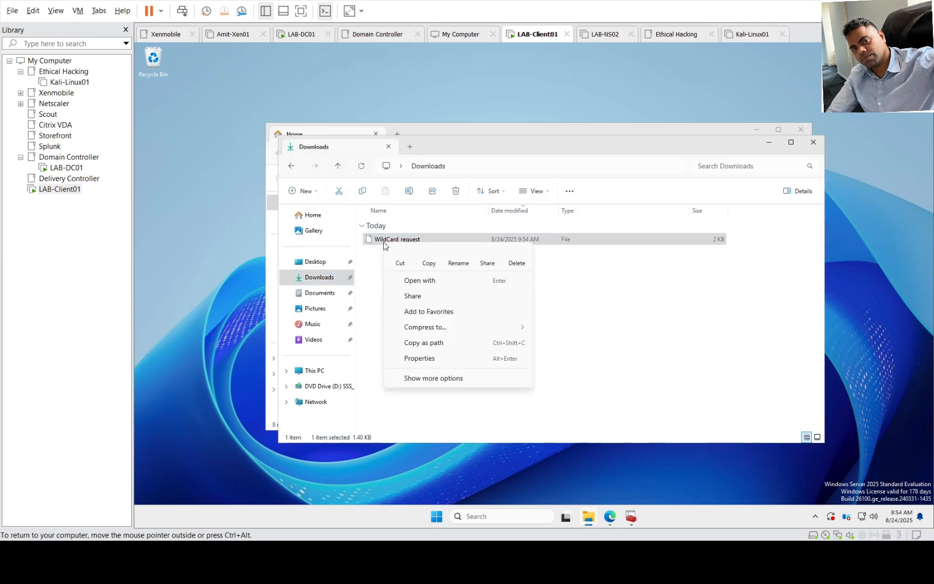
pyautogui.click(441, 282)
pyautogui.doubleClick(465, 258)
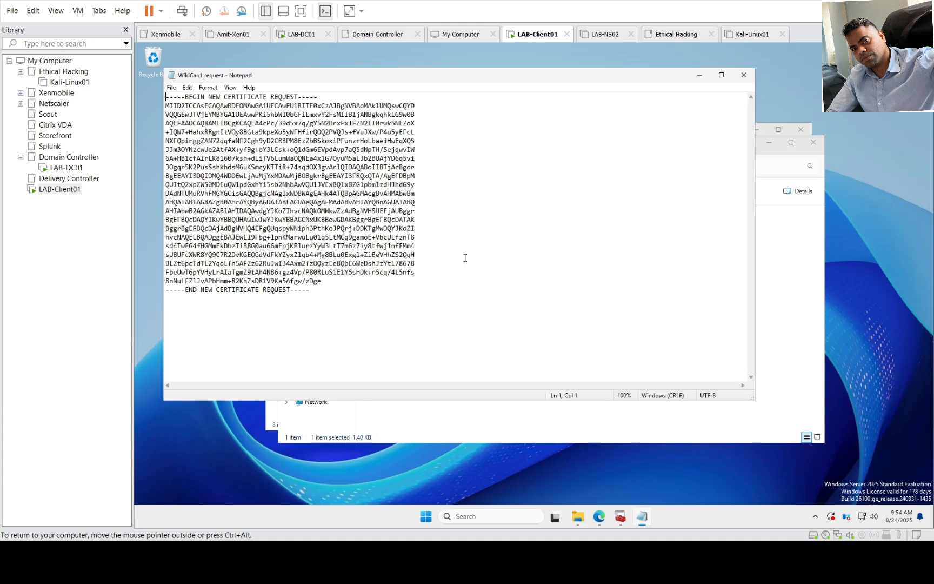
pyautogui.moveTo(320, 289); pyautogui.dragTo(134, 83)
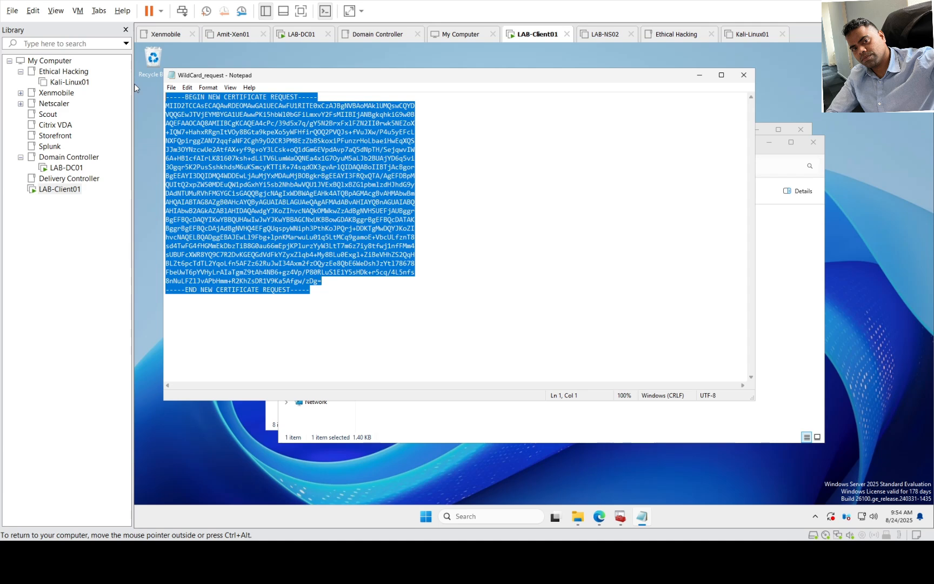
# - Switch to Edge and load the Certificate Services home page at win-00h0vrbkln3.amitlab.local/certsrv/
pyautogui.click(599, 516)
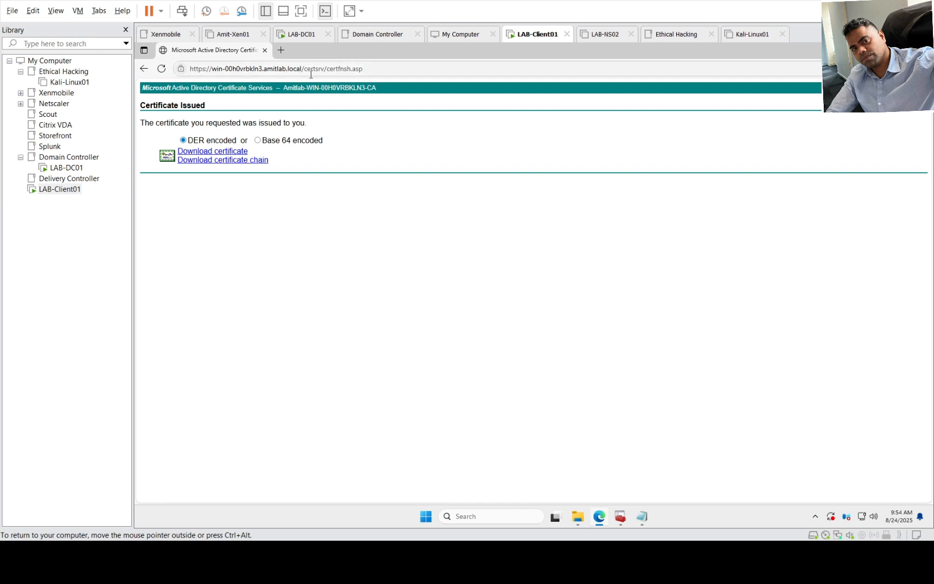
pyautogui.moveTo(306, 69); pyautogui.dragTo(401, 79)
pyautogui.click(354, 65)
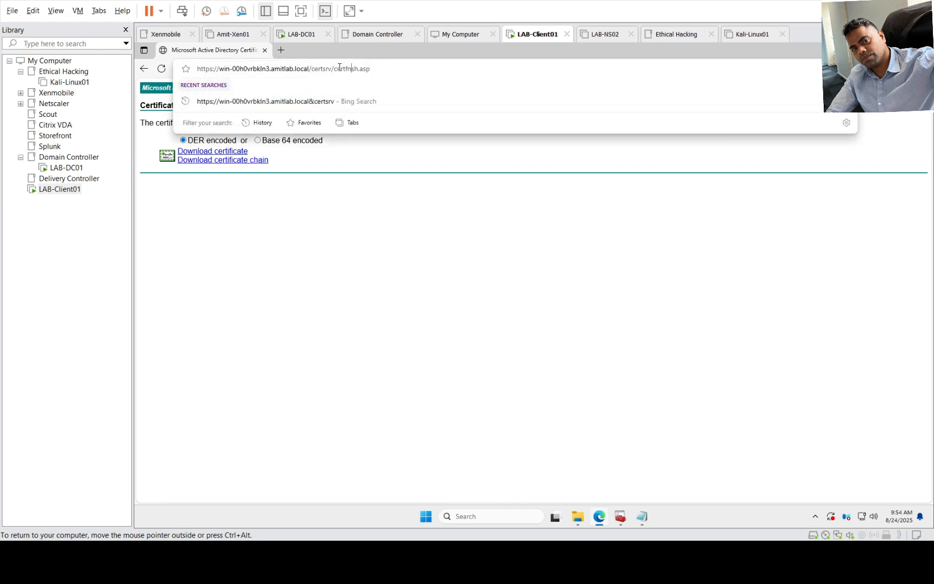
pyautogui.moveTo(334, 68); pyautogui.dragTo(466, 86)
pyautogui.press('BackSpace')
pyautogui.press('Return')
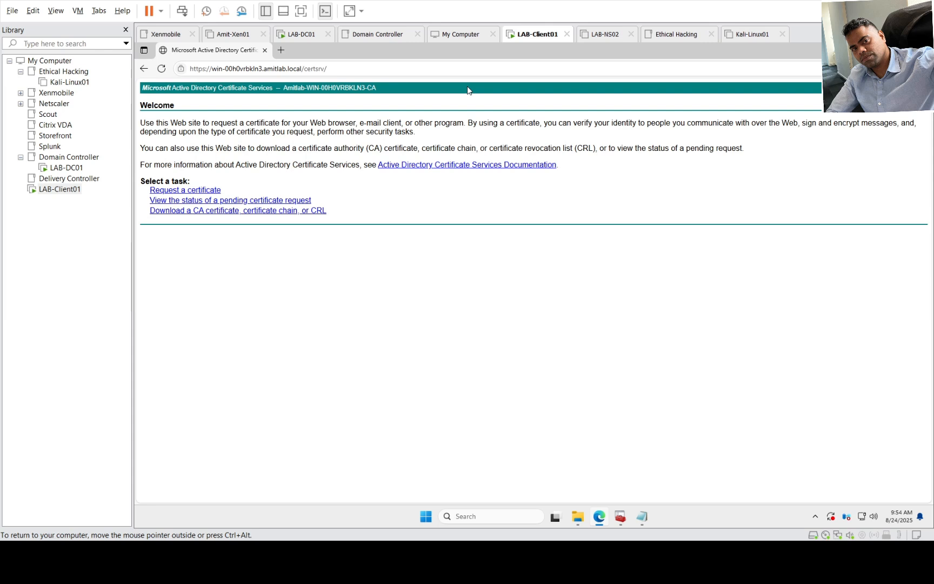
# - Close and reopen Edge, then load the certsrv site from the saved 401 - Unauthorized favorite
pyautogui.click(264, 50)
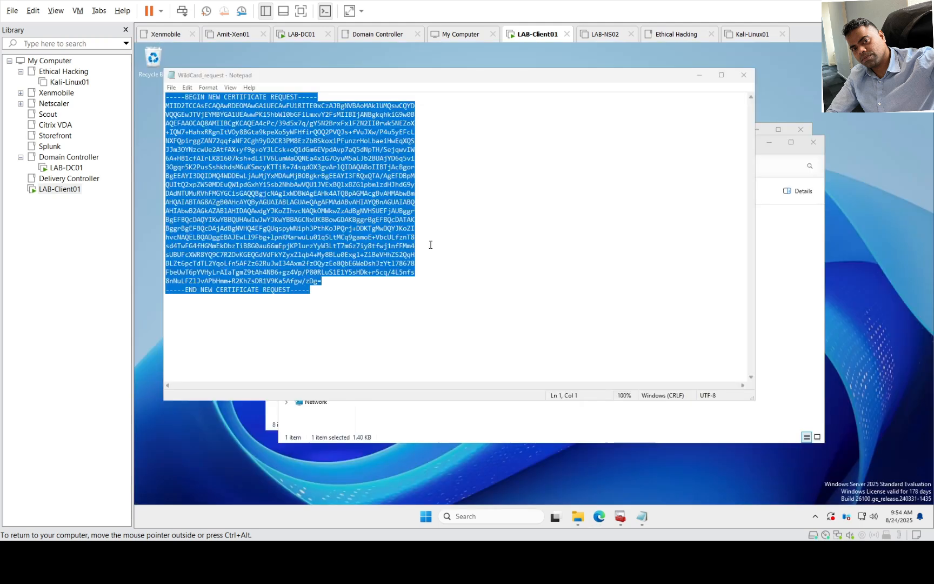
pyautogui.click(599, 518)
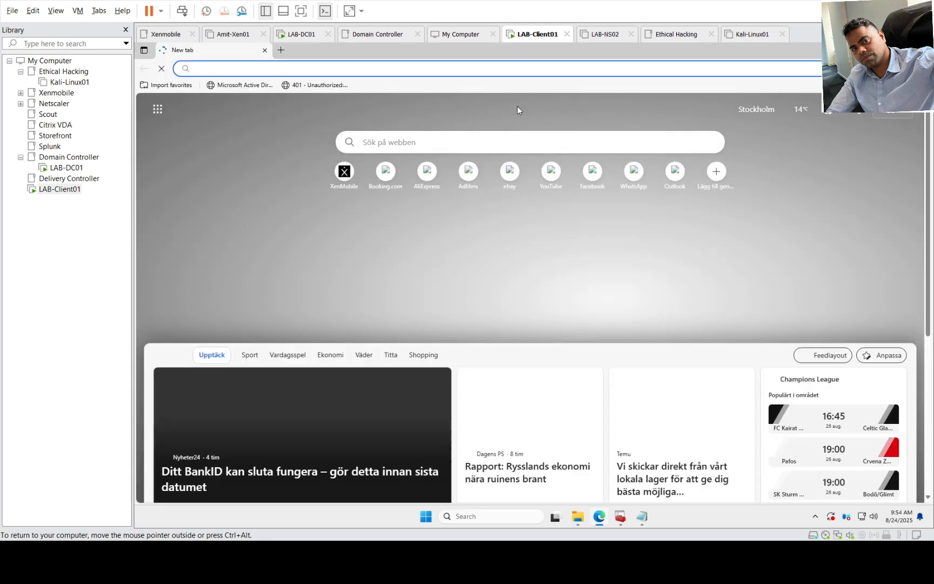
pyautogui.click(303, 85)
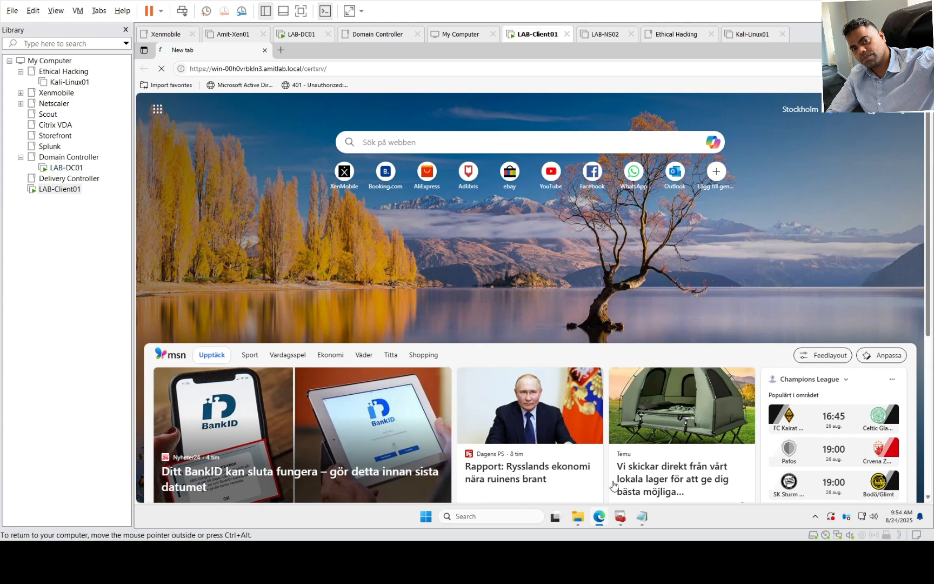
# - Sign in to the certsrv site as administrator with the account password
pyautogui.click(620, 517)
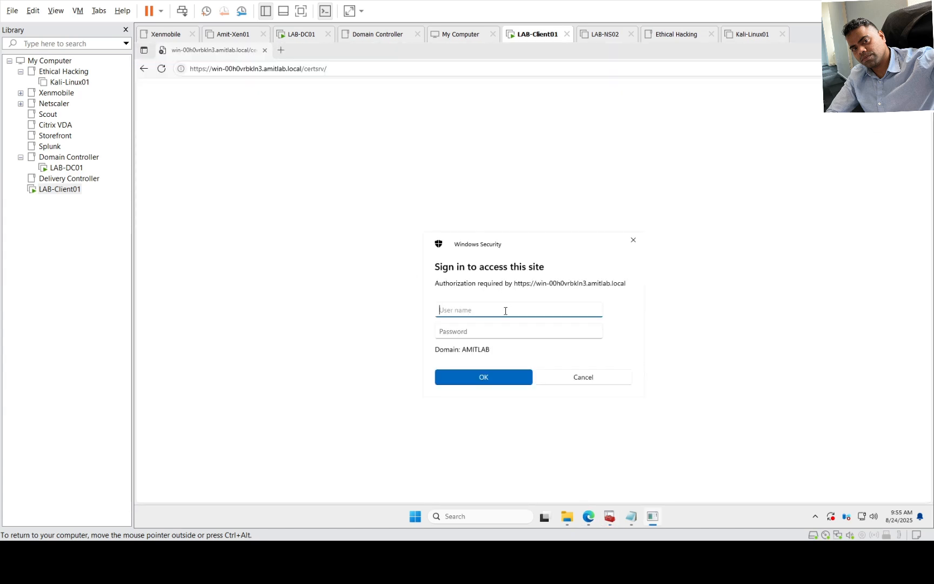
pyautogui.write('administrator')
pyautogui.press('Tab')
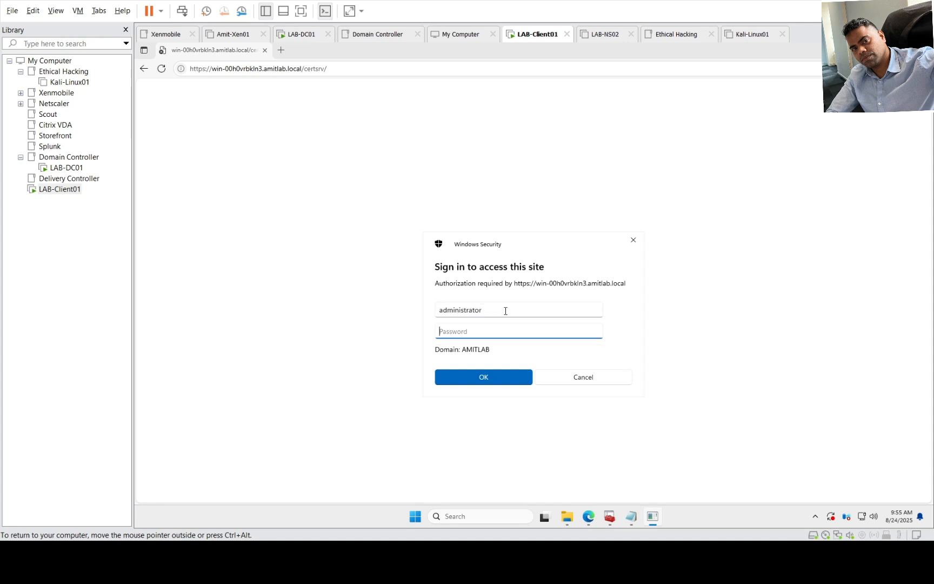
pyautogui.write('••••••••')
pyautogui.press('Return')
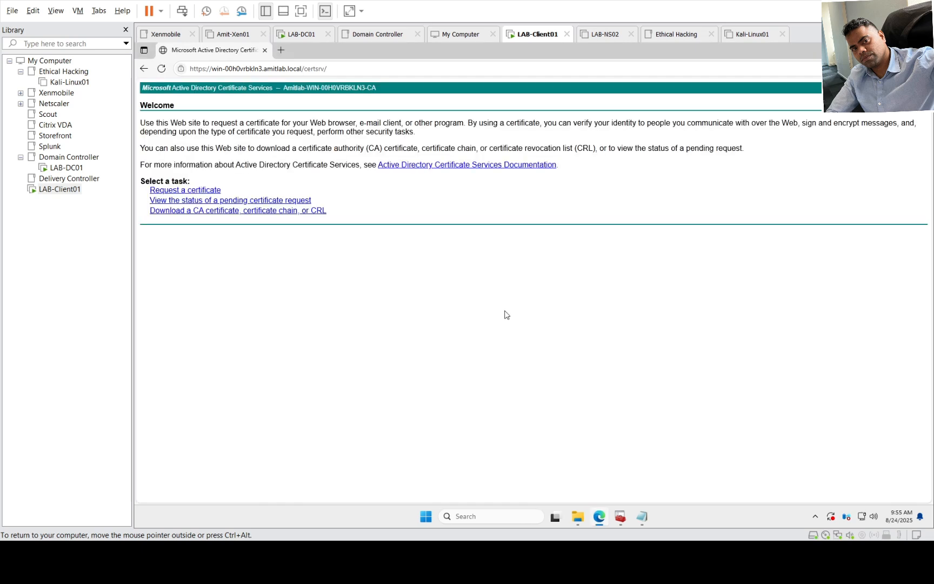
# - Open the advanced certificate request form and paste the copied WildCard_request text as the Base-64-encoded saved request
pyautogui.click(186, 191)
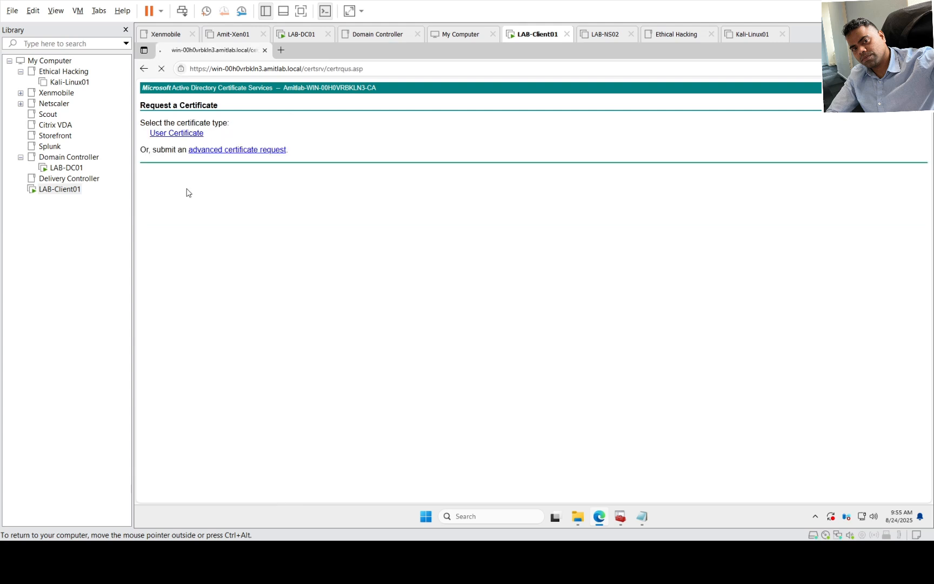
pyautogui.click(228, 149)
pyautogui.click(231, 170)
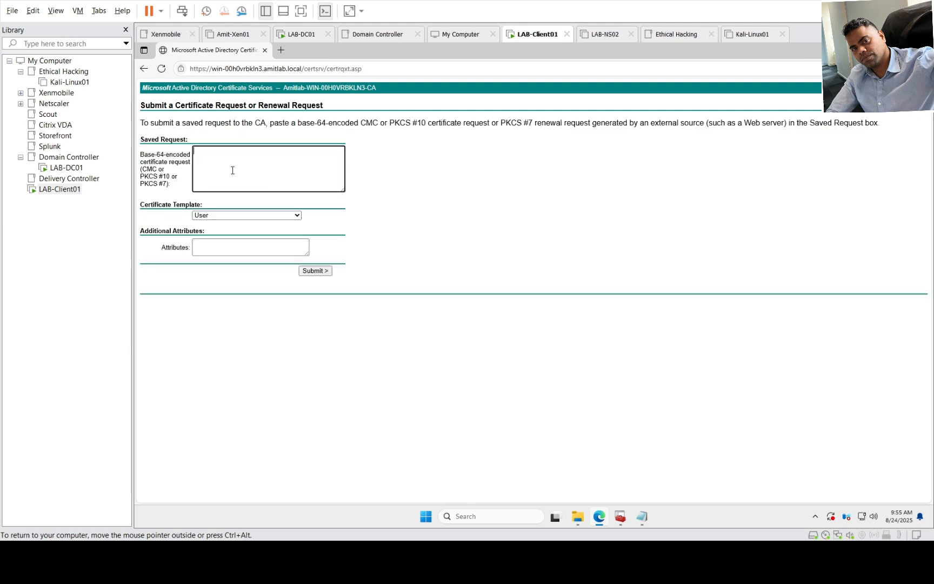
pyautogui.hotkey('ctrl', 'v')
# - Set the certificate template to Web Server and submit the request
pyautogui.click(296, 215)
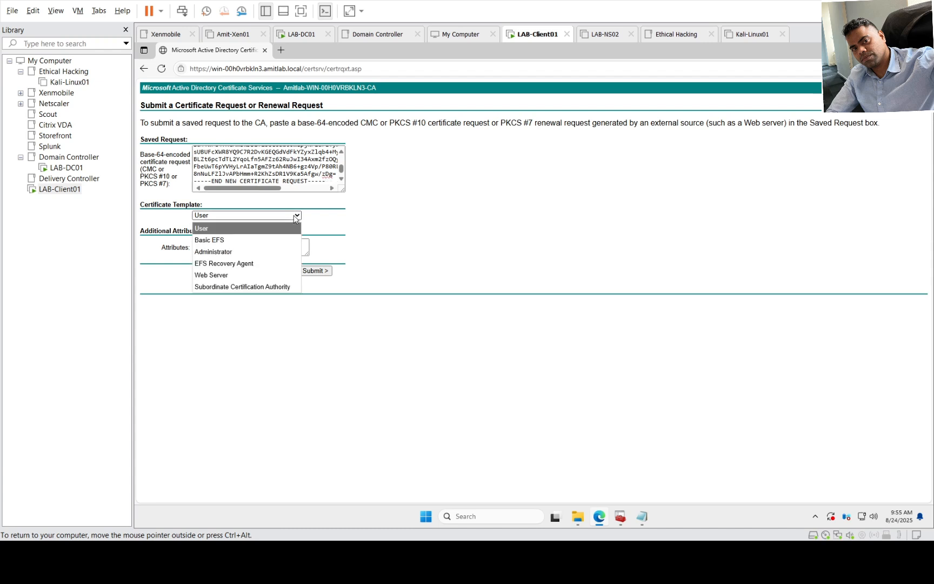
pyautogui.click(254, 275)
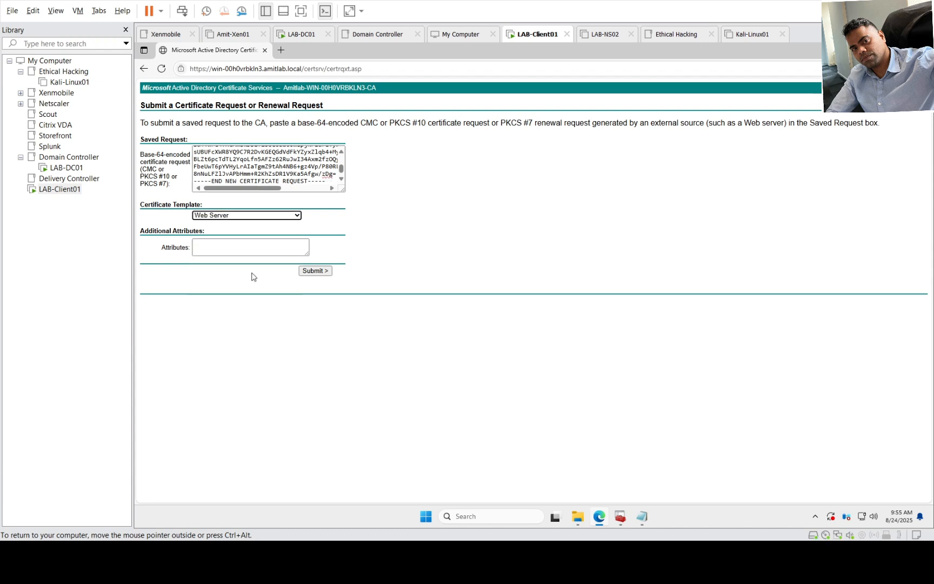
pyautogui.click(277, 210)
pyautogui.click(272, 214)
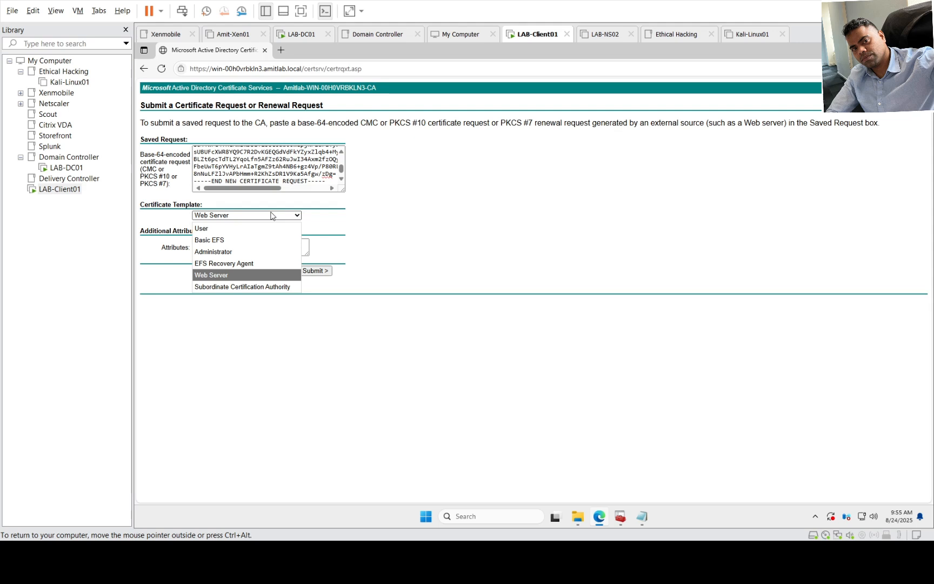
pyautogui.click(435, 241)
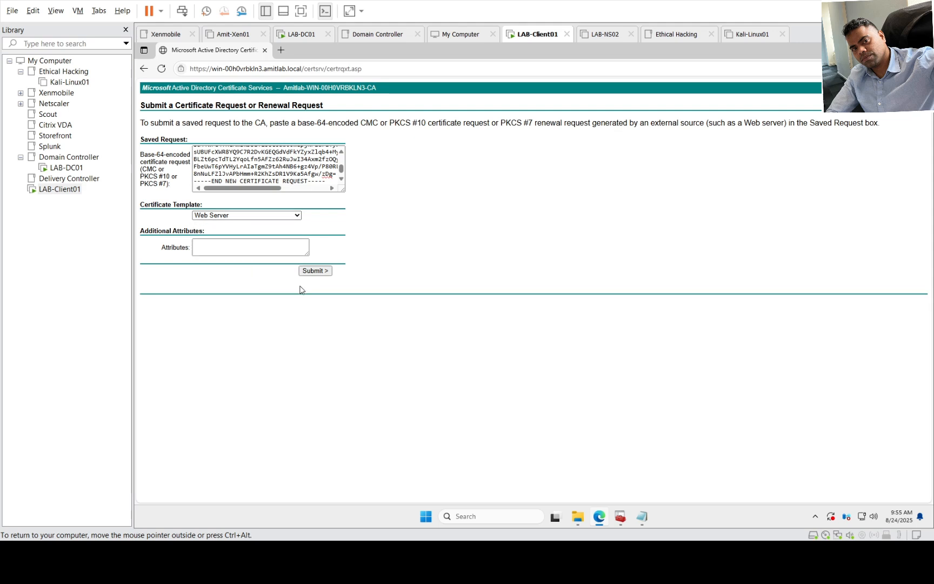
pyautogui.click(318, 271)
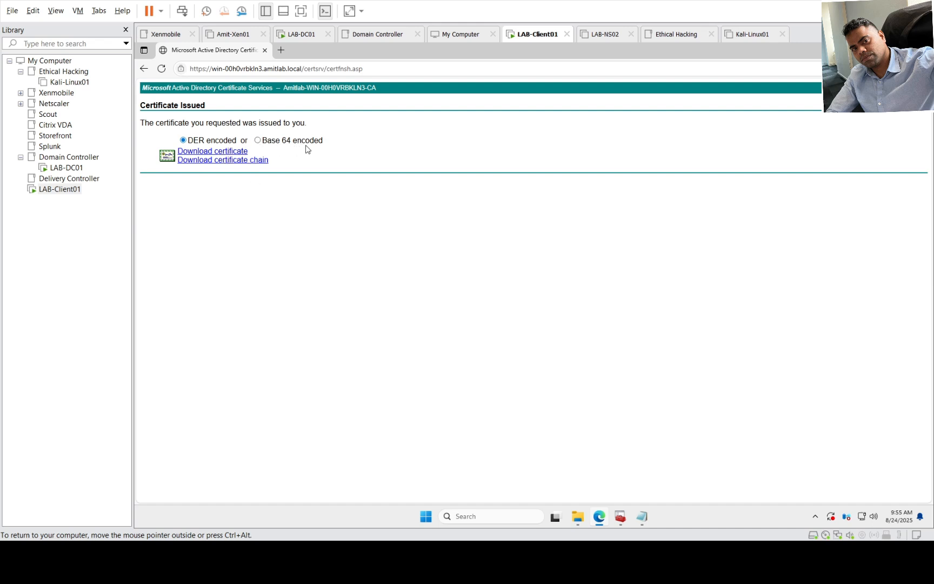
# - Download the issued certificate DER encoded, check certnew in the Downloads folder, and close the folder window
pyautogui.click(229, 151)
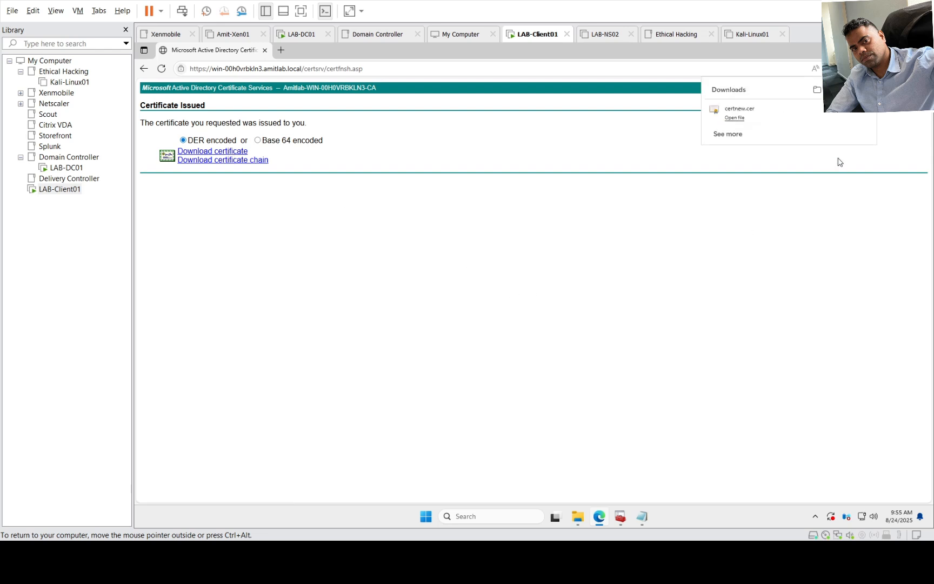
pyautogui.click(843, 118)
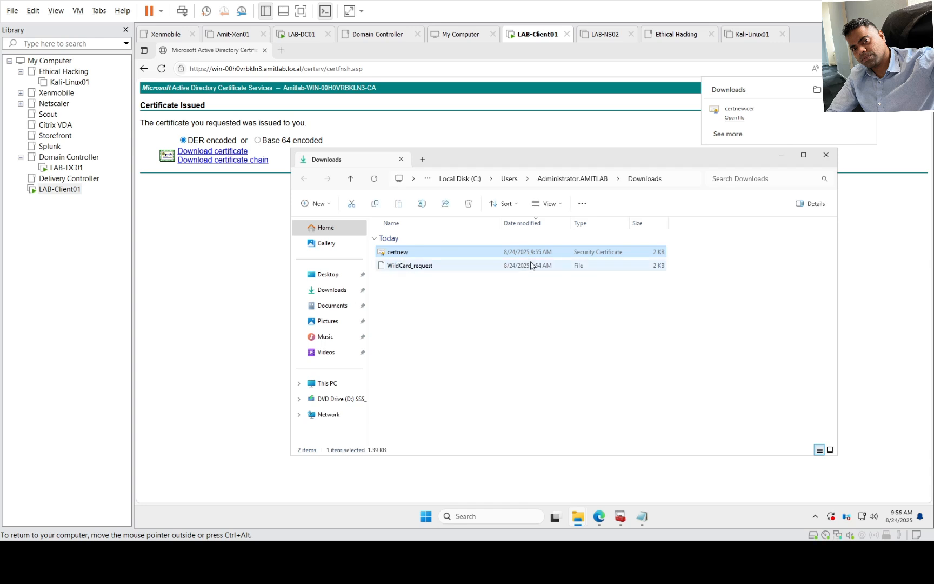
pyautogui.click(826, 155)
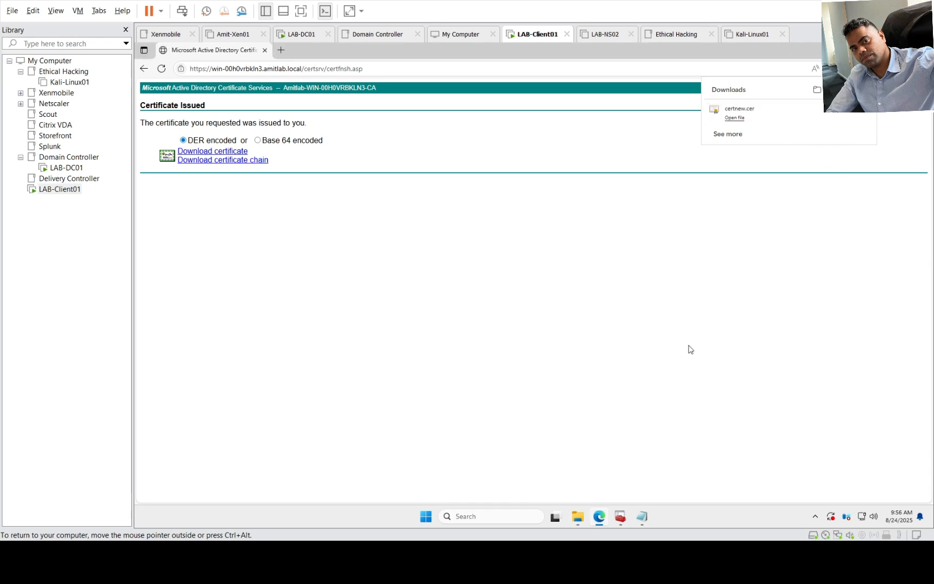
# - Switch to the Certificates console and import certnew.cer from Downloads into the local computer's Personal certificate store
pyautogui.click(620, 518)
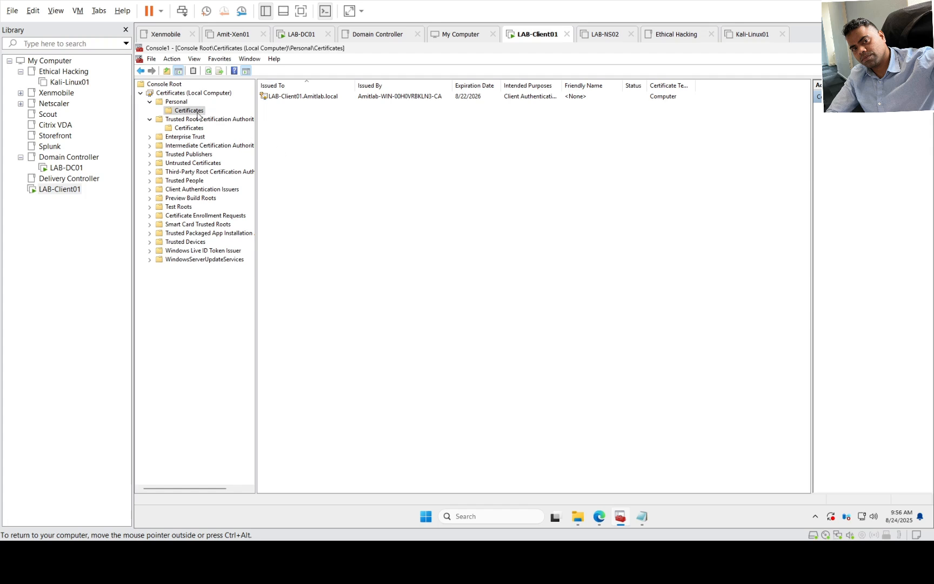
pyautogui.rightClick(278, 118)
pyautogui.moveTo(350, 130)
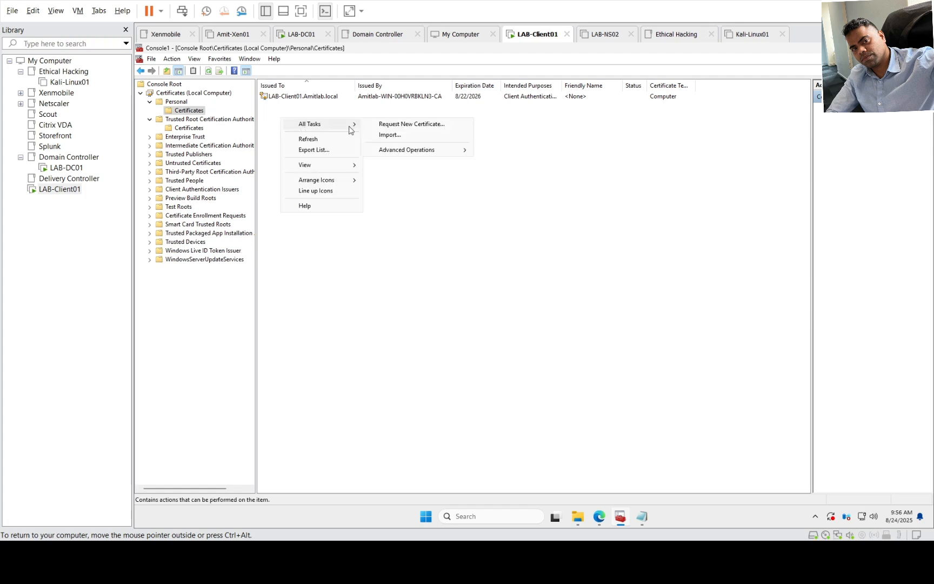
pyautogui.click(388, 135)
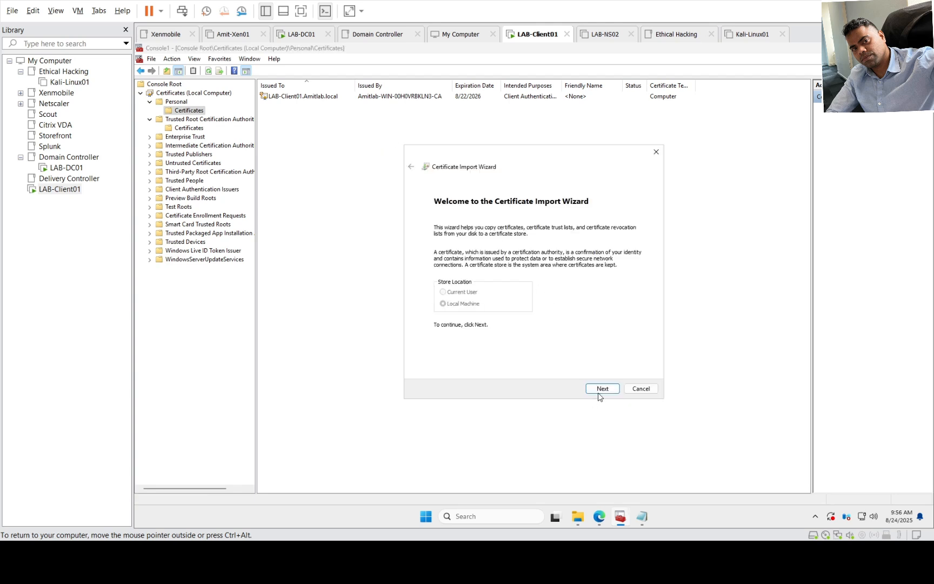
pyautogui.click(600, 389)
pyautogui.click(622, 243)
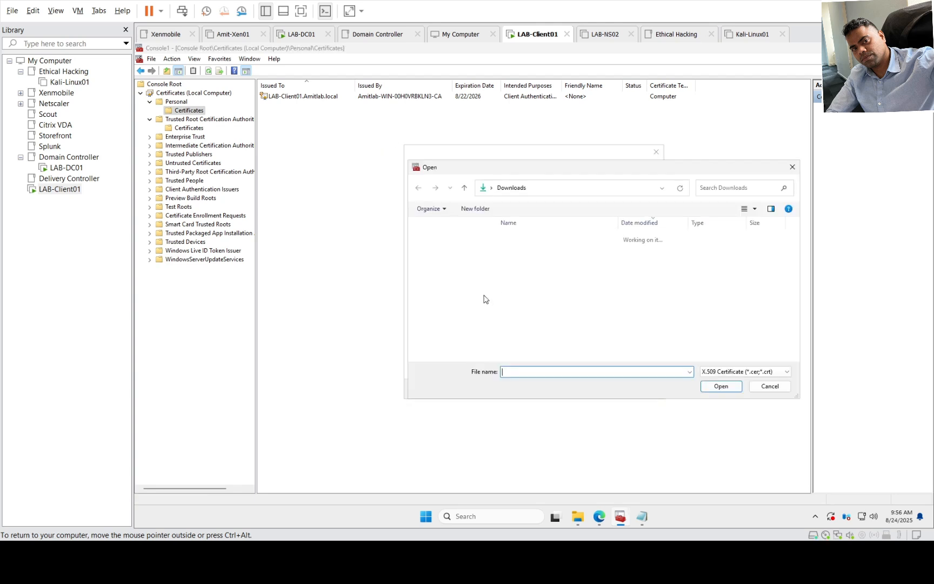
pyautogui.doubleClick(511, 251)
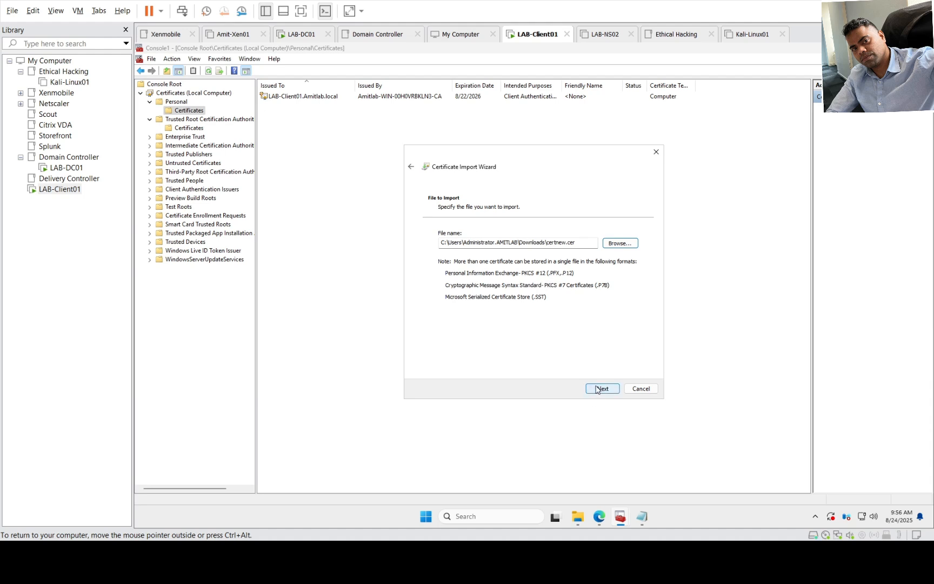
pyautogui.click(600, 389)
pyautogui.click(601, 388)
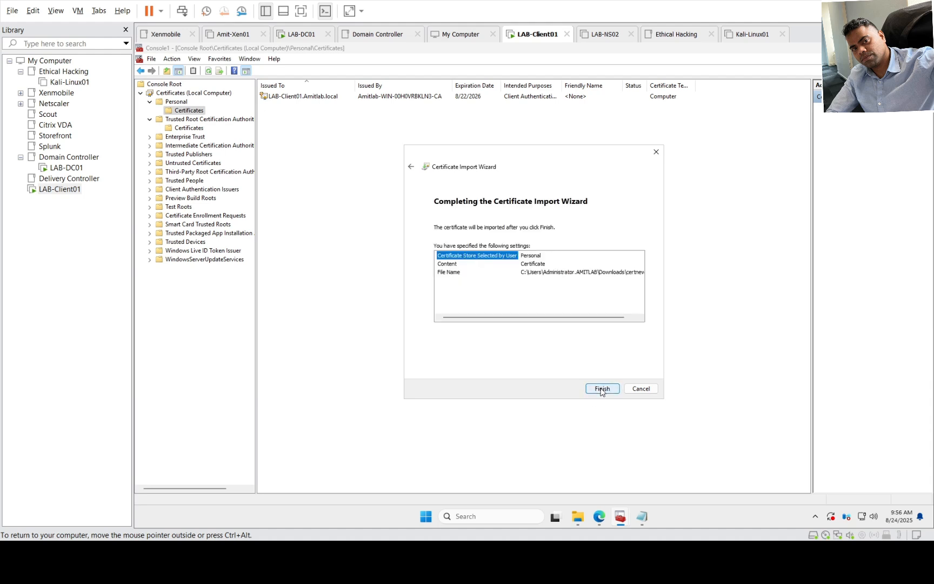
pyautogui.click(601, 389)
pyautogui.click(565, 313)
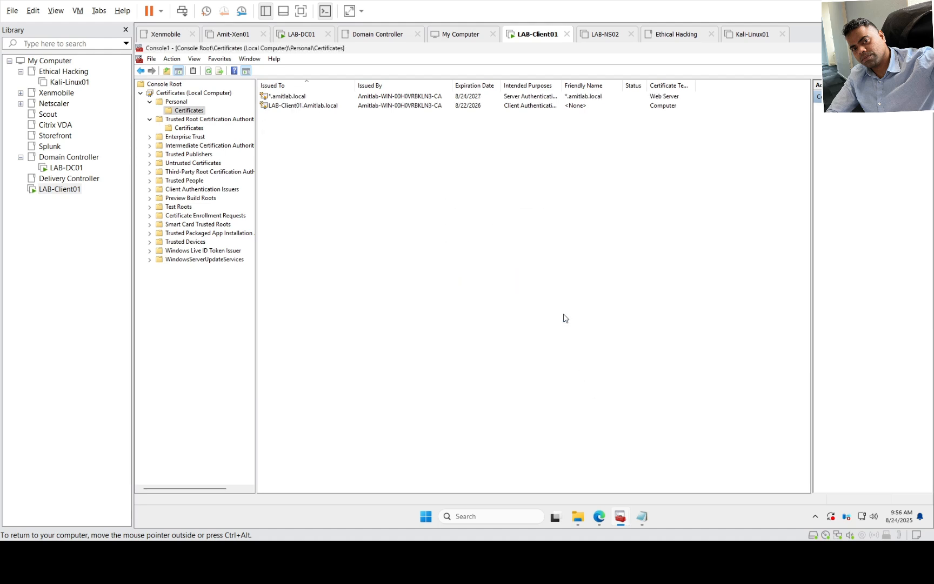
# - Start exporting the *.amitlab.local certificate and proceed to the private key choice
pyautogui.click(285, 97)
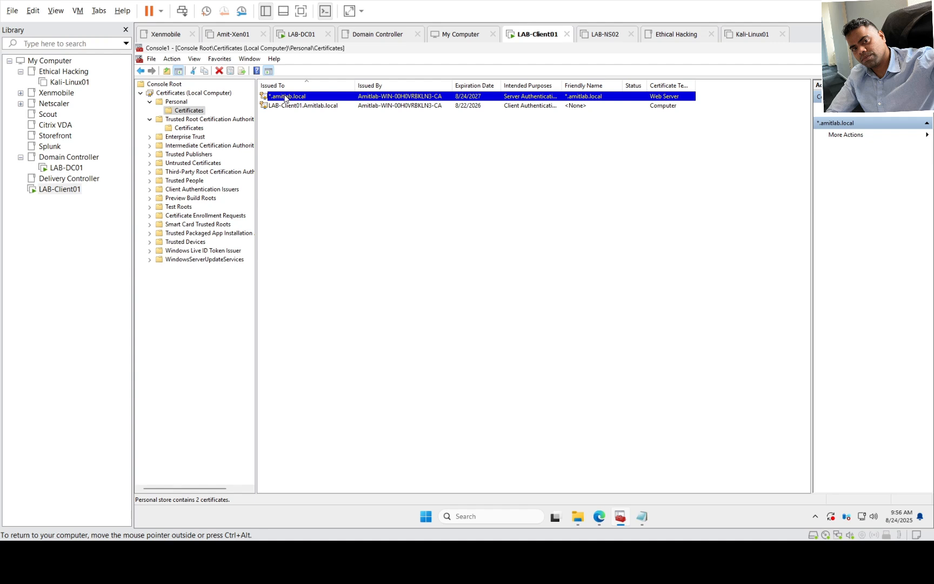
pyautogui.rightClick(284, 98)
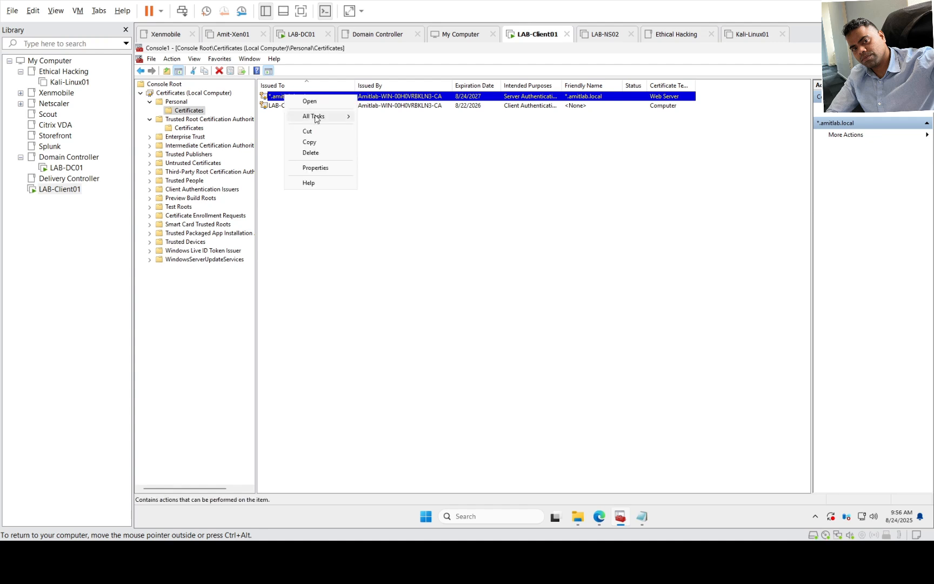
pyautogui.moveTo(314, 116)
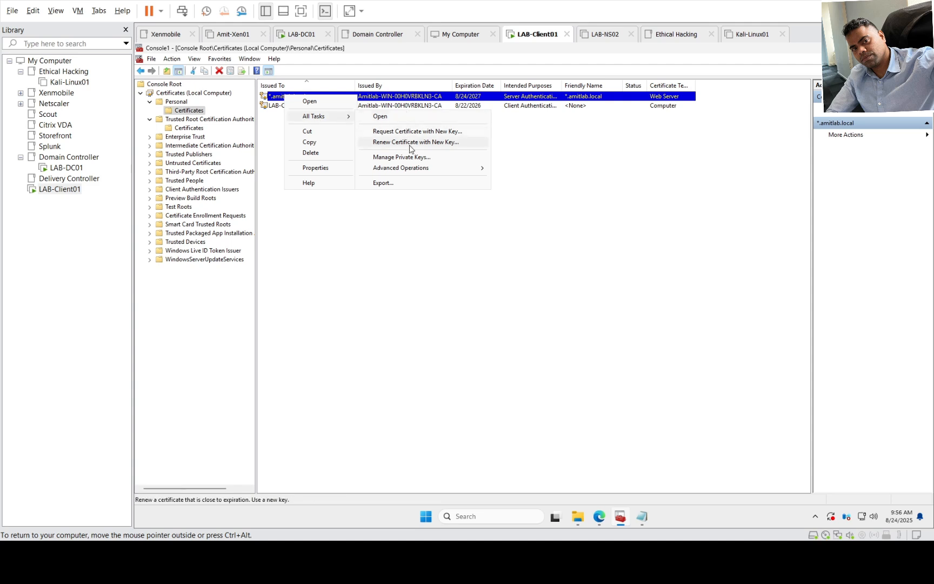
pyautogui.click(410, 183)
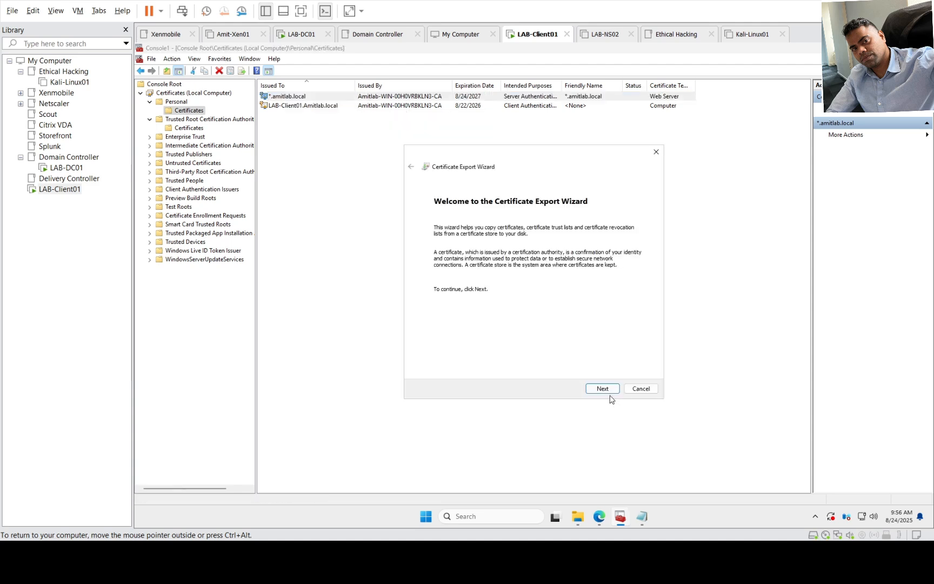
pyautogui.click(603, 390)
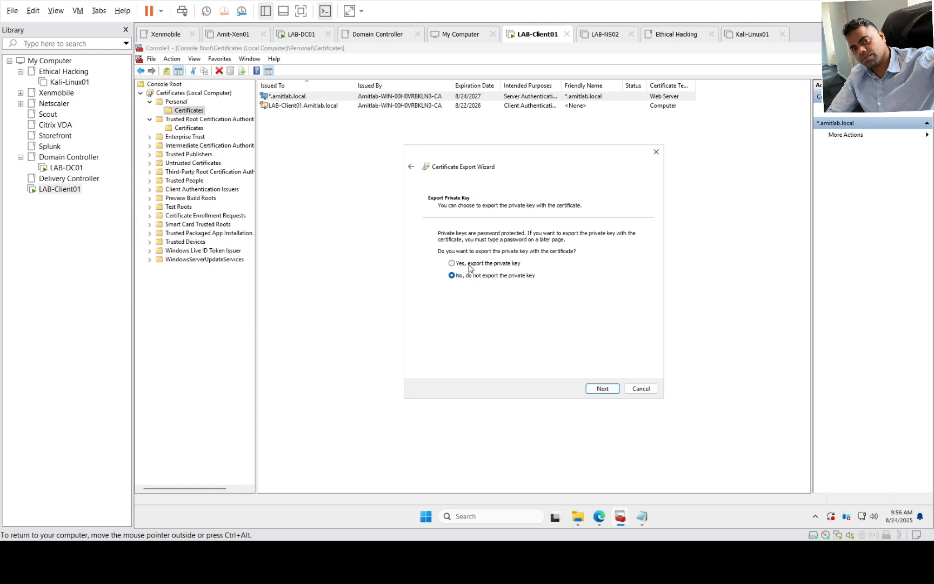
pyautogui.click(600, 391)
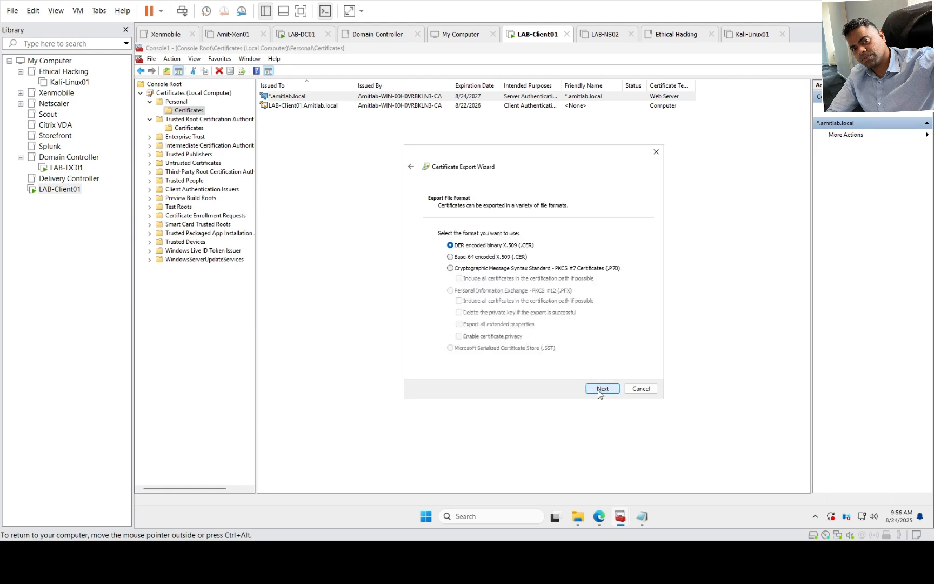
pyautogui.click(452, 269)
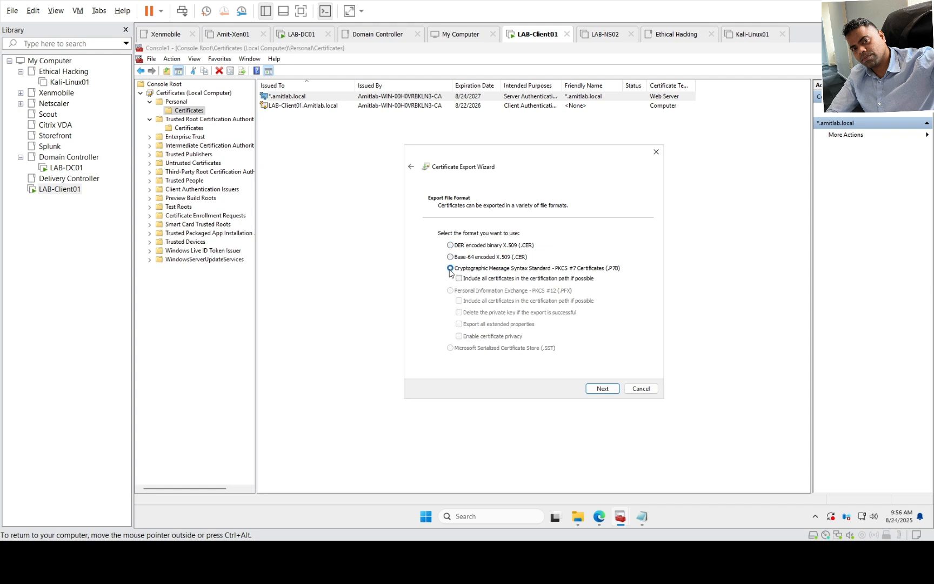
pyautogui.click(450, 246)
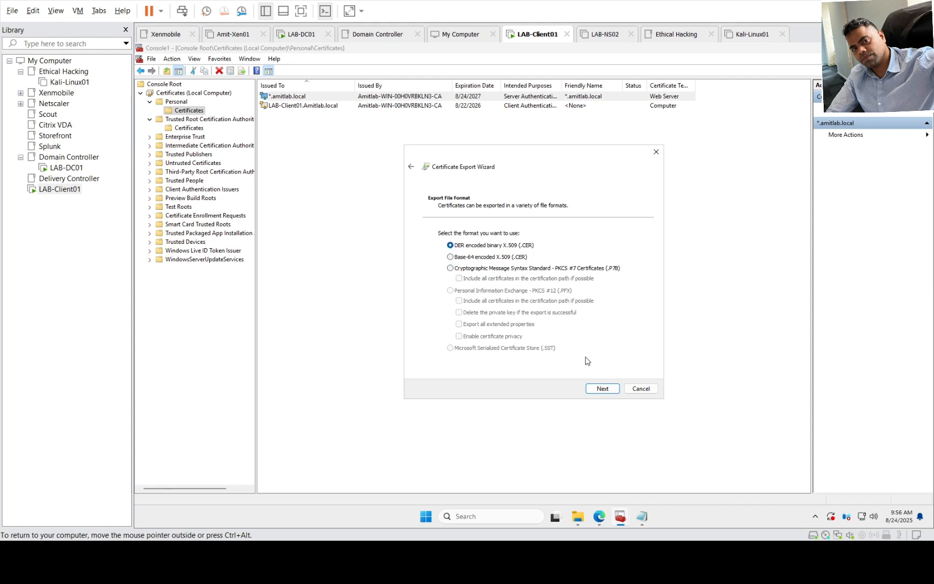
pyautogui.click(600, 388)
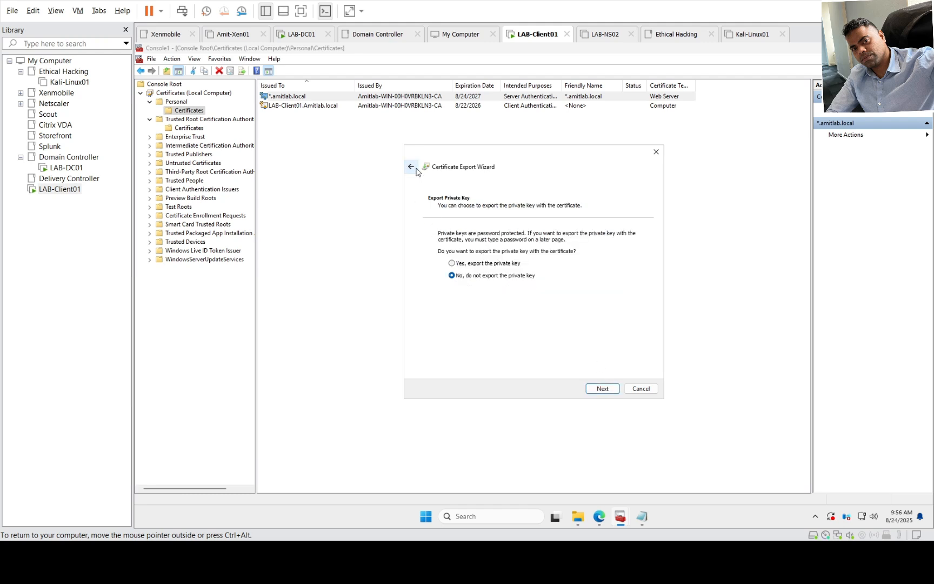
# - Choose to export the private key and accept the Personal Information Exchange - PKCS #12 (.PFX) format with certificate privacy enabled
pyautogui.click(451, 263)
pyautogui.click(605, 388)
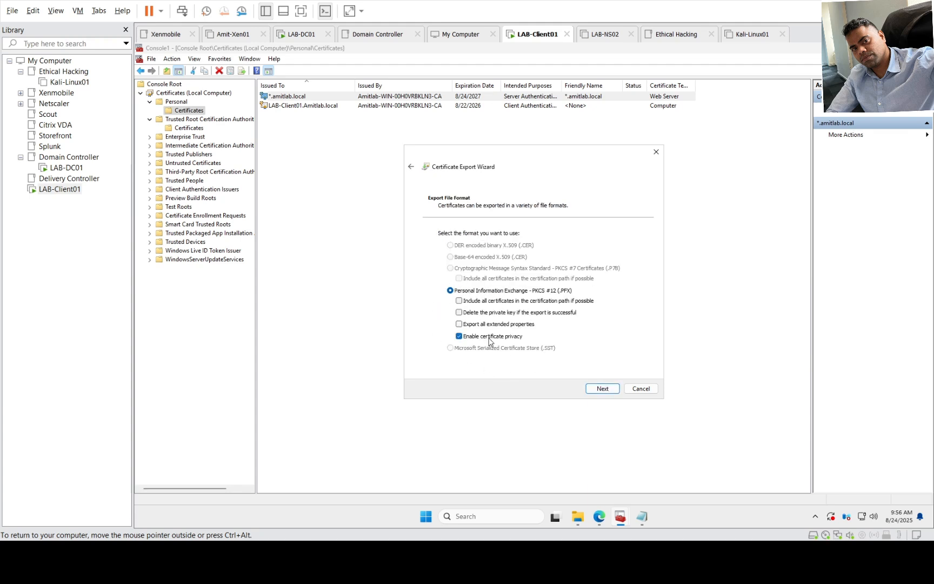
pyautogui.click(410, 167)
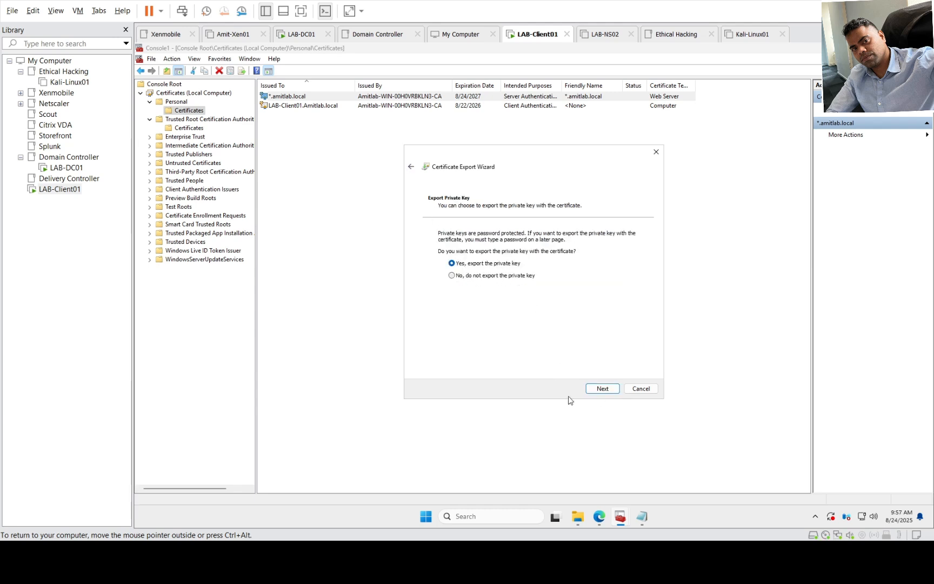
pyautogui.click(606, 395)
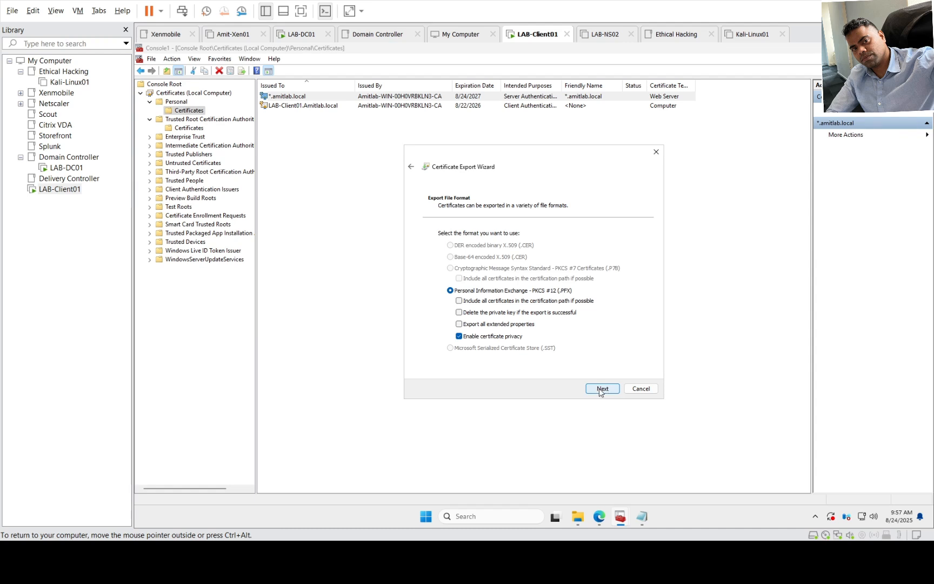
pyautogui.click(599, 388)
# - Protect the PFX export with a password, enter and confirm that password, and set the encryption to AES256-SHA256
pyautogui.click(457, 310)
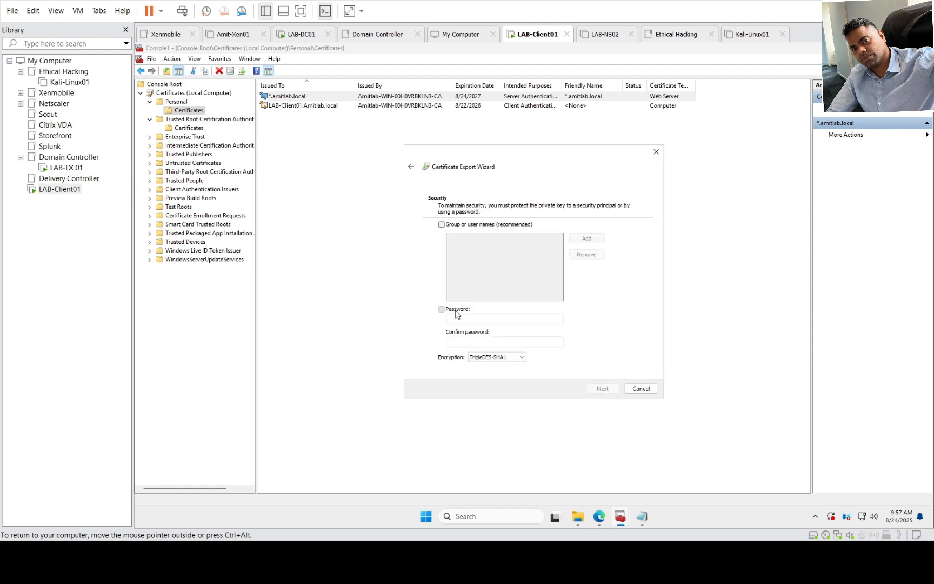
pyautogui.click(464, 318)
pyautogui.write('********')
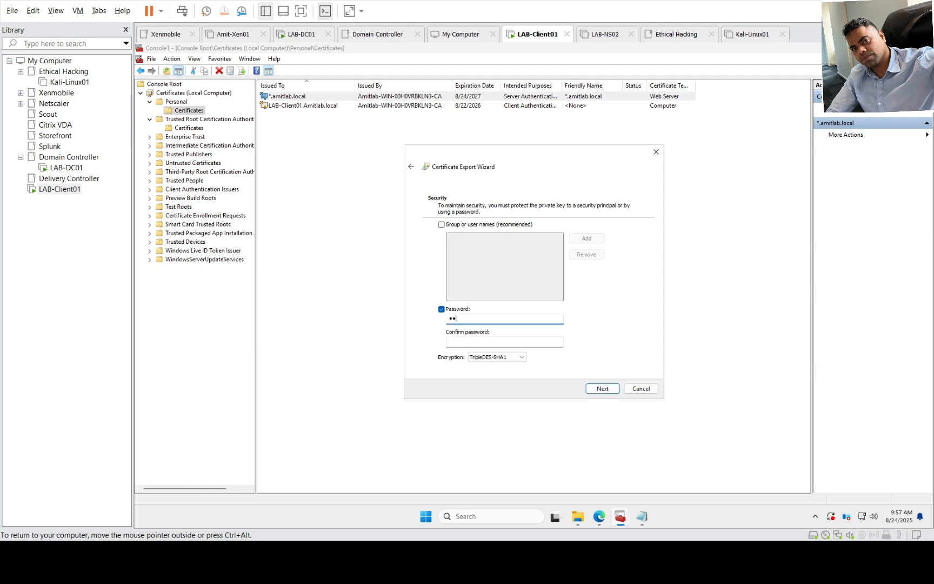
pyautogui.press('Tab')
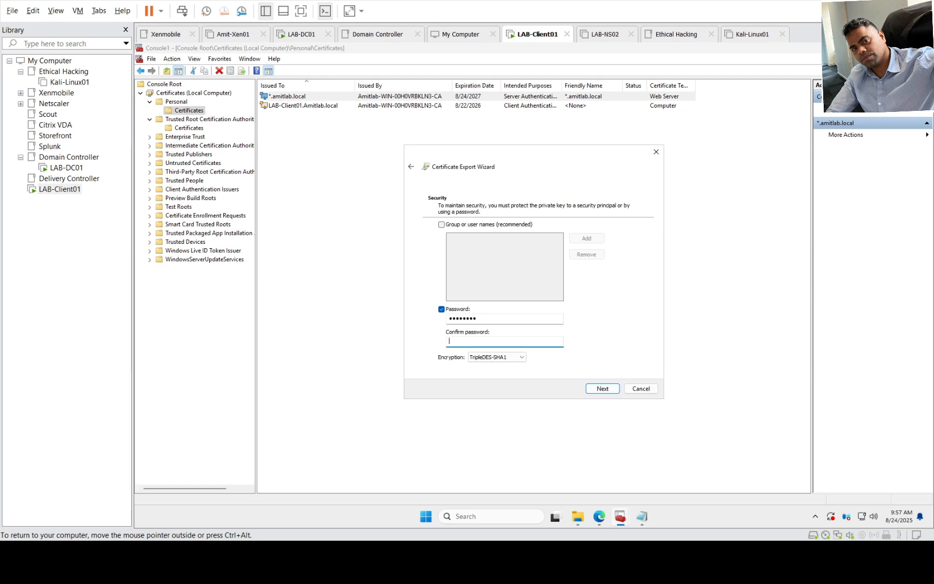
pyautogui.write('********')
pyautogui.click(503, 358)
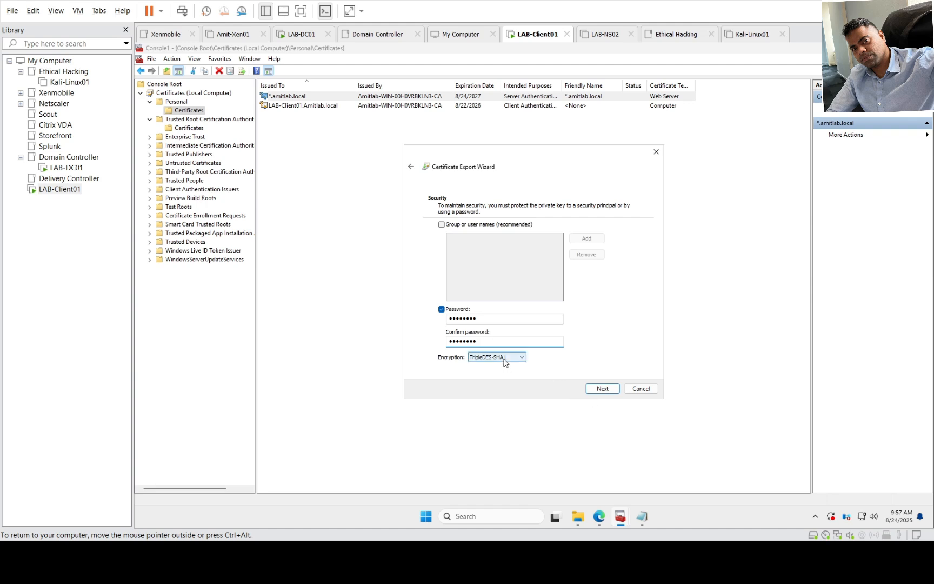
pyautogui.click(503, 372)
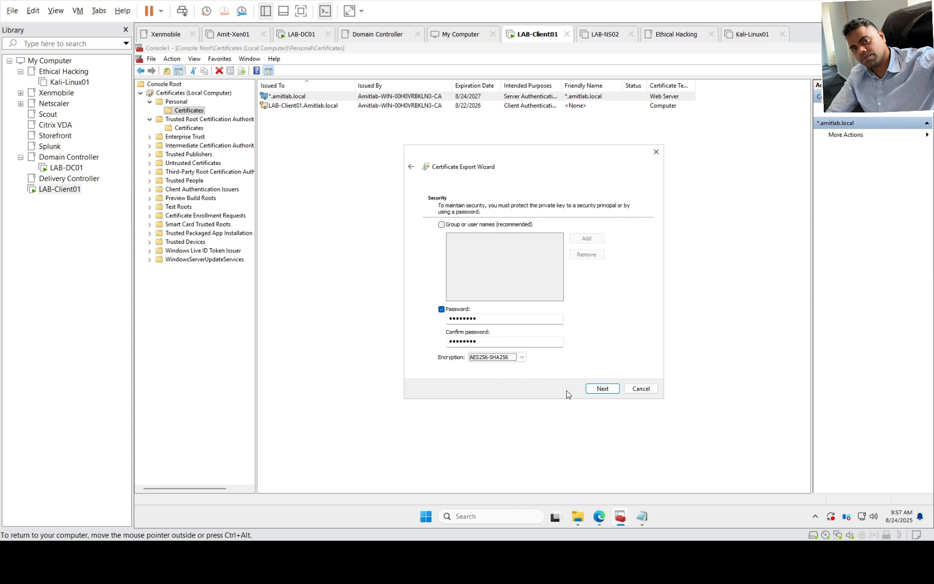
pyautogui.click(602, 389)
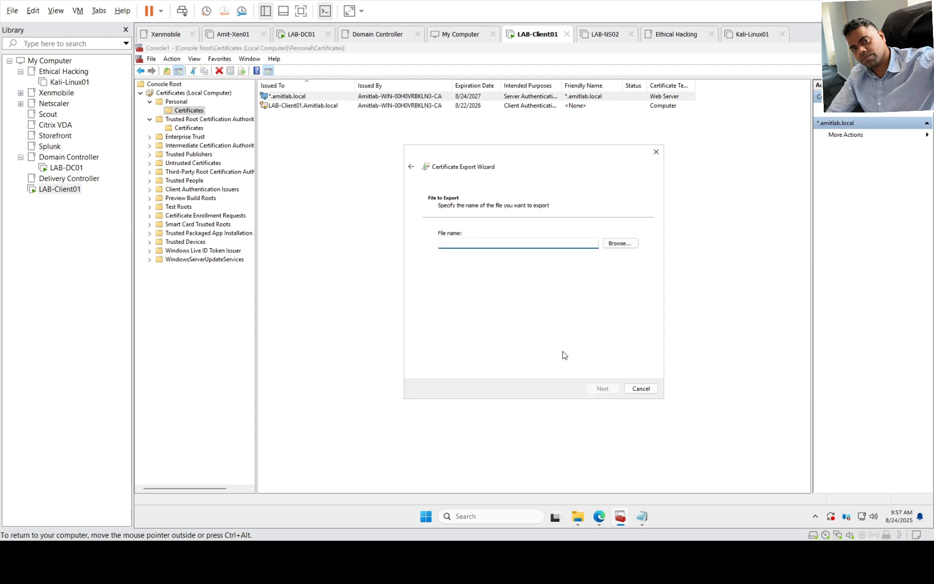
# - Specify the export file as WildCard_Certificate in the Downloads folder, saved as Personal Information Exchange (*.pfx)
pyautogui.click(619, 243)
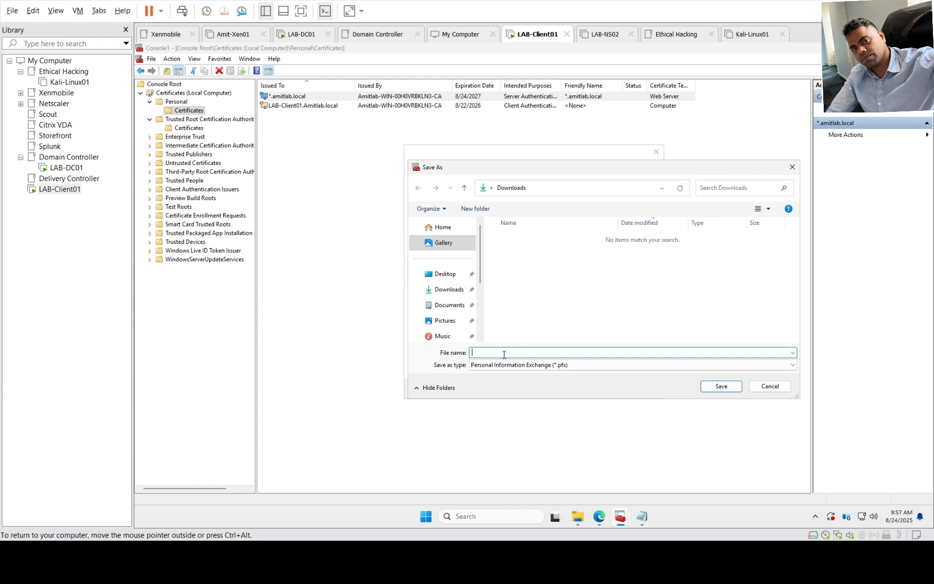
pyautogui.write('Wil')
pyautogui.press('Down')
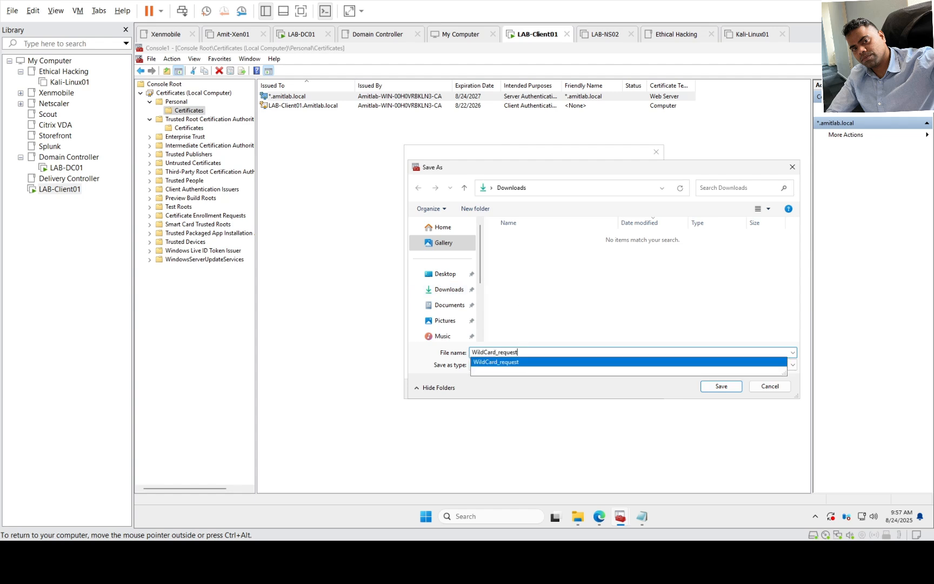
pyautogui.press('BackSpace')
pyautogui.press('BackSpace')
pyautogui.press('BackSpace')
pyautogui.press('BackSpace')
pyautogui.press('BackSpace')
pyautogui.press('BackSpace')
pyautogui.press('BackSpace')
pyautogui.write('Certificate')
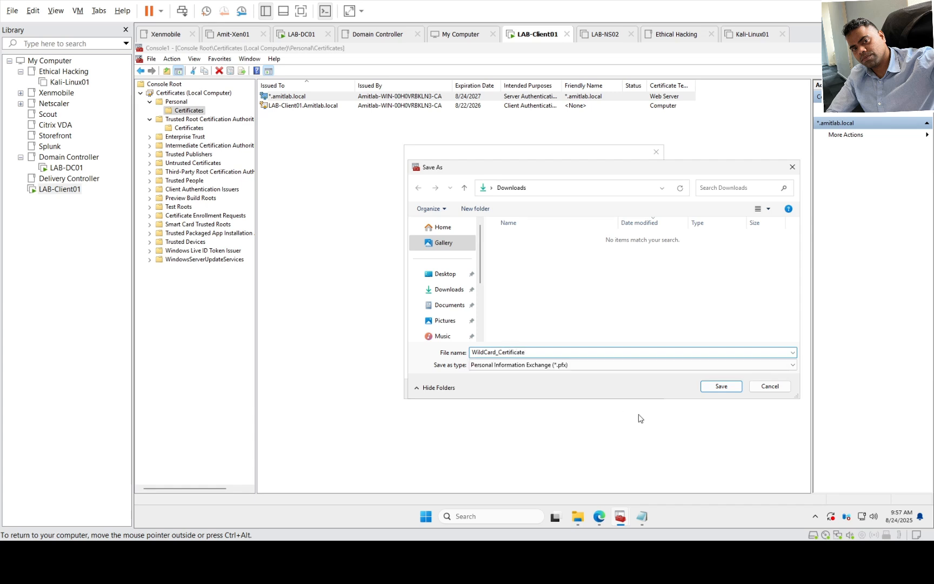
pyautogui.click(713, 387)
pyautogui.click(603, 389)
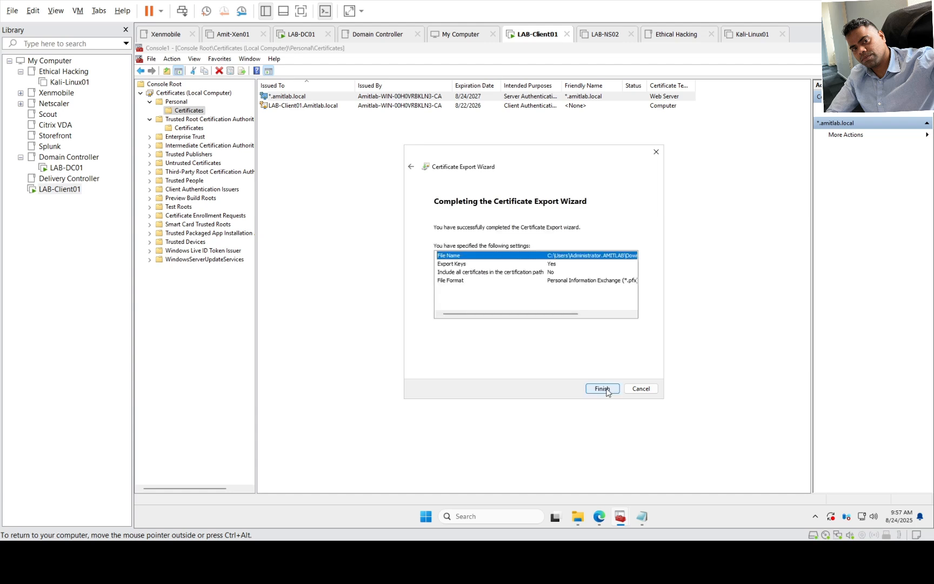
# - Finish the certificate export and close the Certificates console without saving its settings
pyautogui.click(603, 389)
pyautogui.click(556, 309)
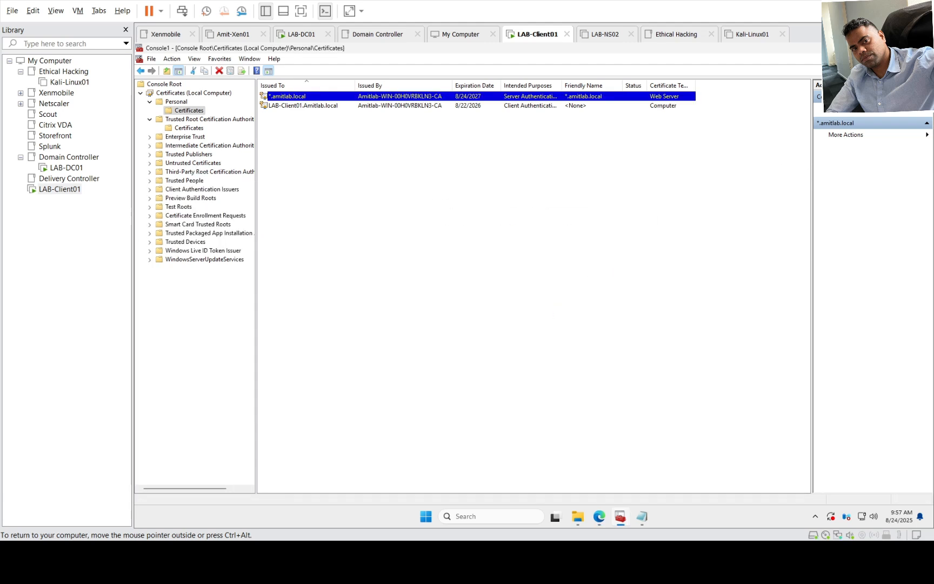
pyautogui.hotkey('alt', 'F4')
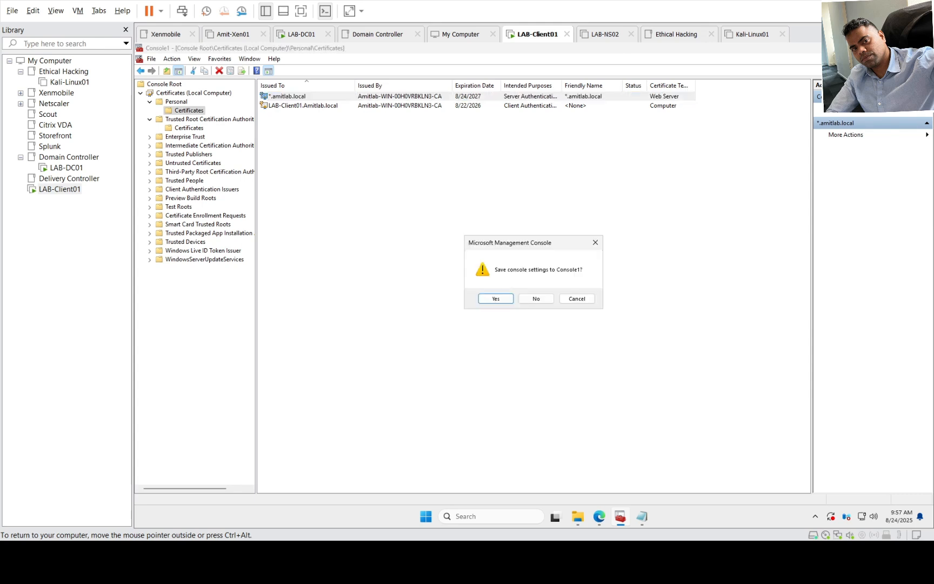
pyautogui.click(532, 300)
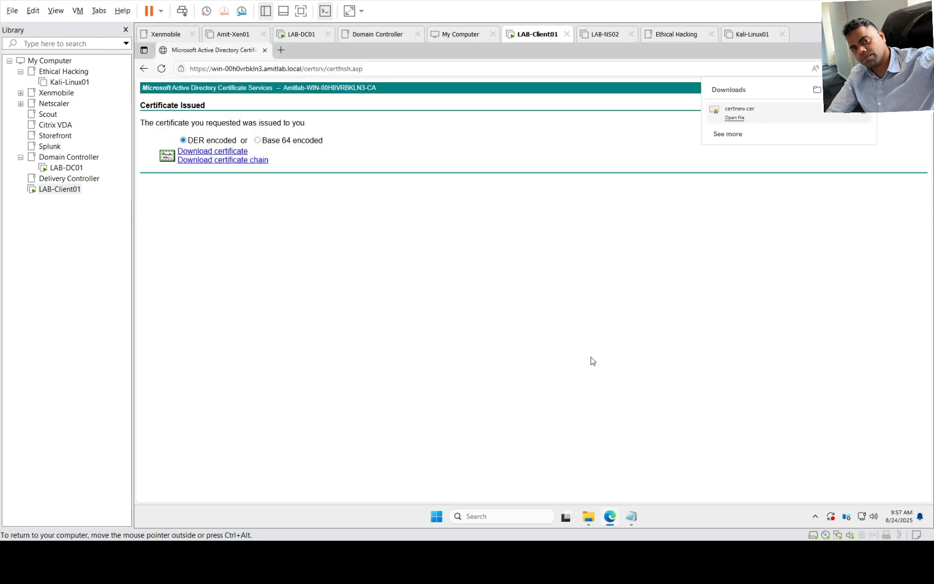